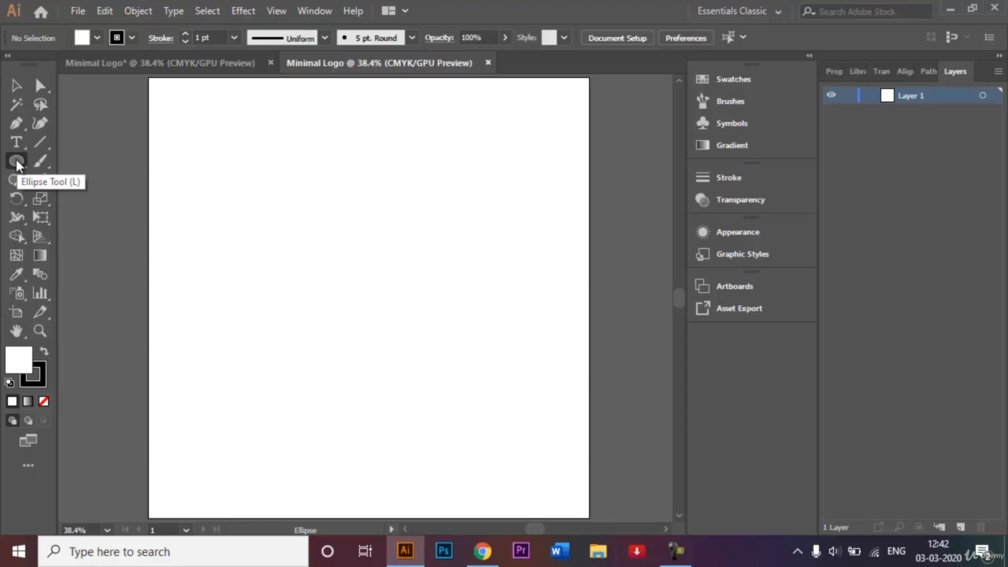
# Choose the Ellipse tool with no fill and set the stroke weight to 20 pt
pyautogui.click(16, 163)
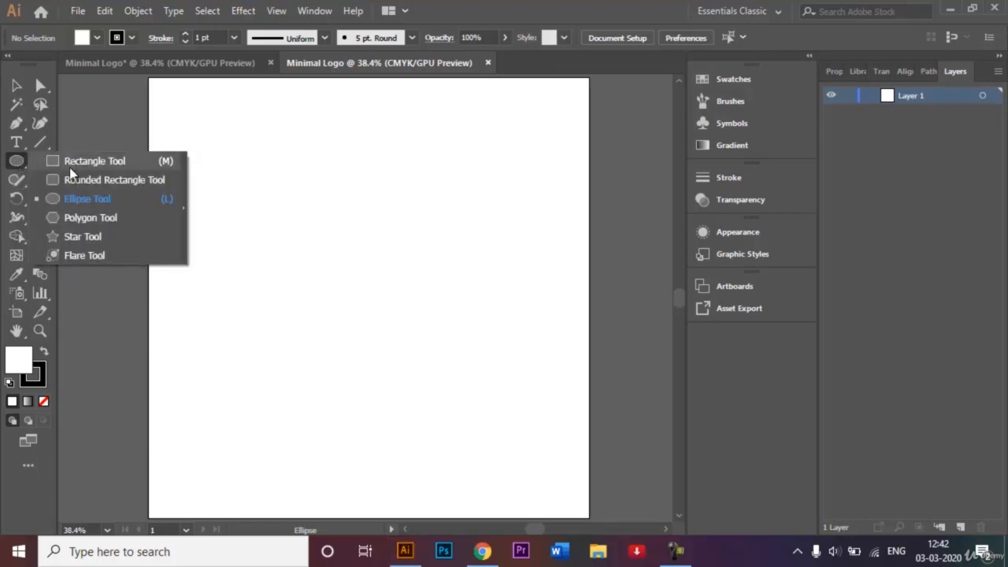
pyautogui.click(84, 202)
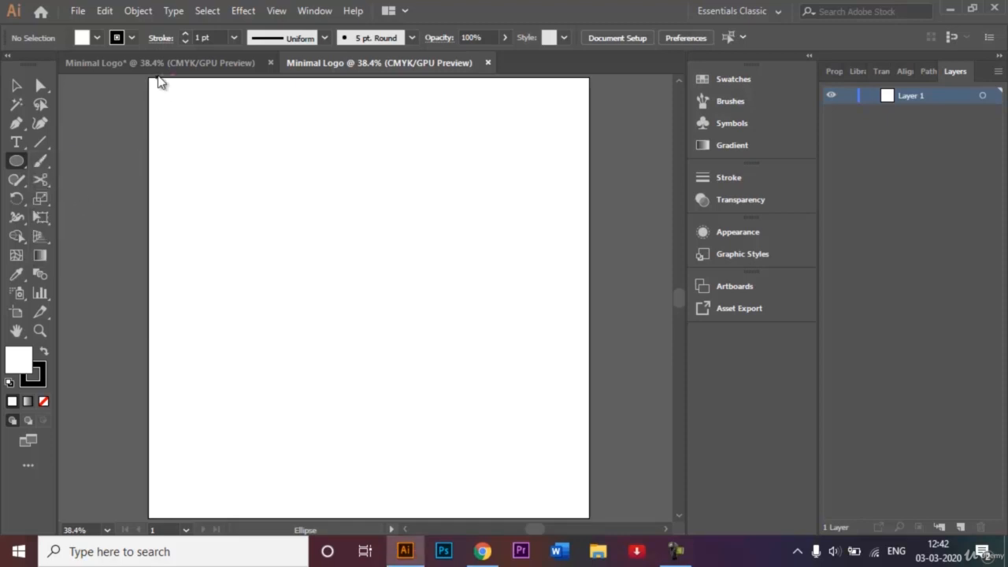
pyautogui.click(44, 402)
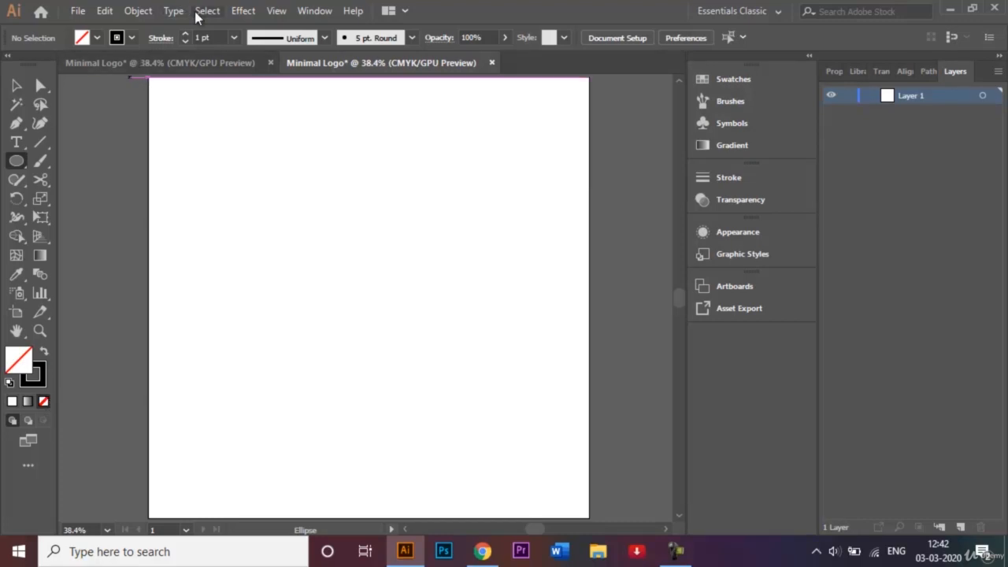
pyautogui.click(200, 35)
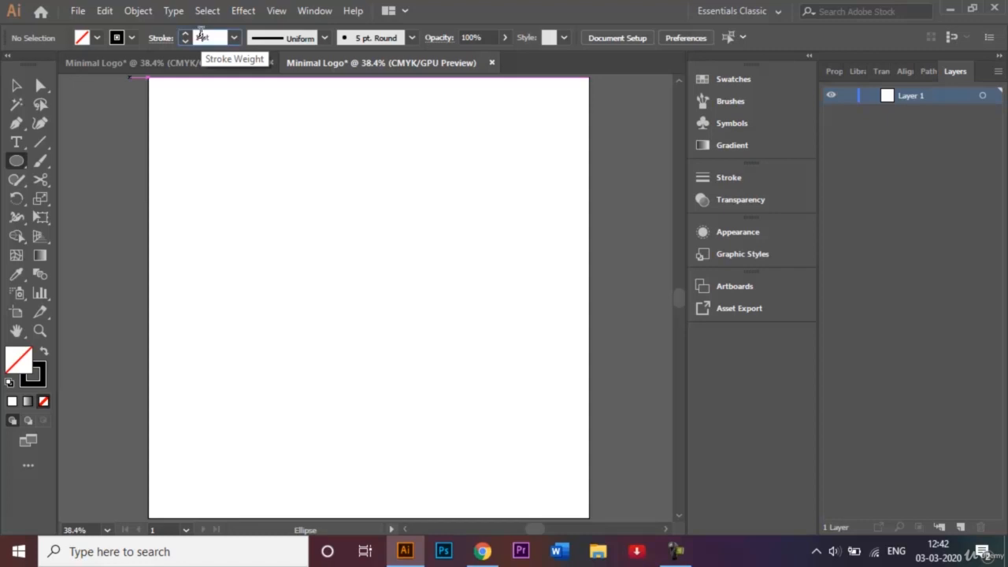
pyautogui.press('BackSpace')
pyautogui.press('BackSpace')
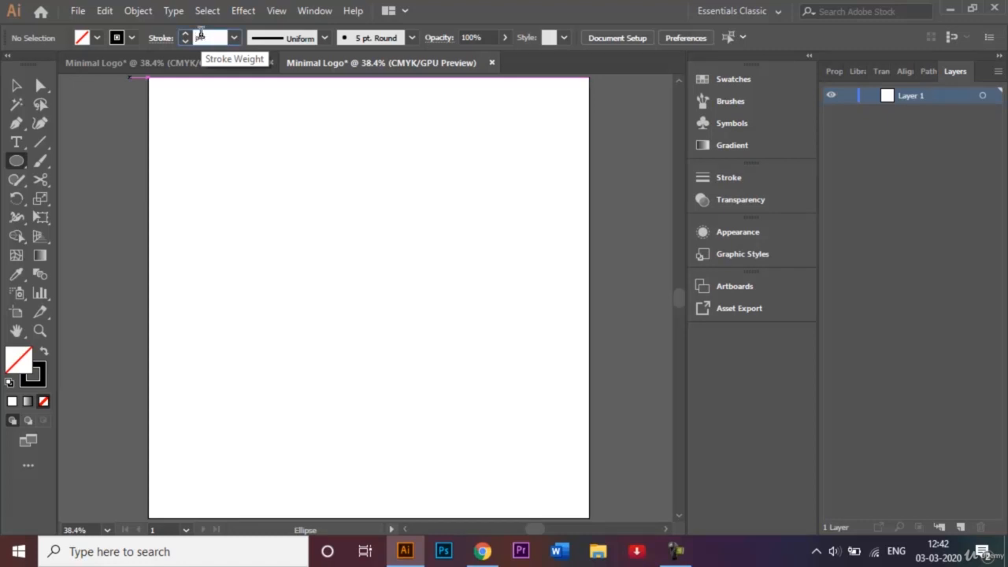
pyautogui.write('20')
pyautogui.click(235, 38)
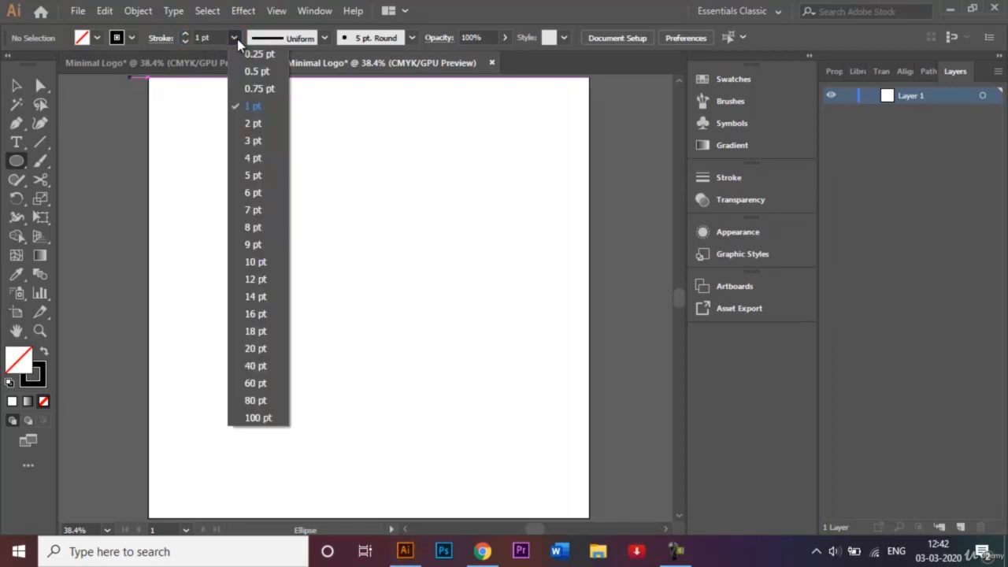
pyautogui.click(266, 351)
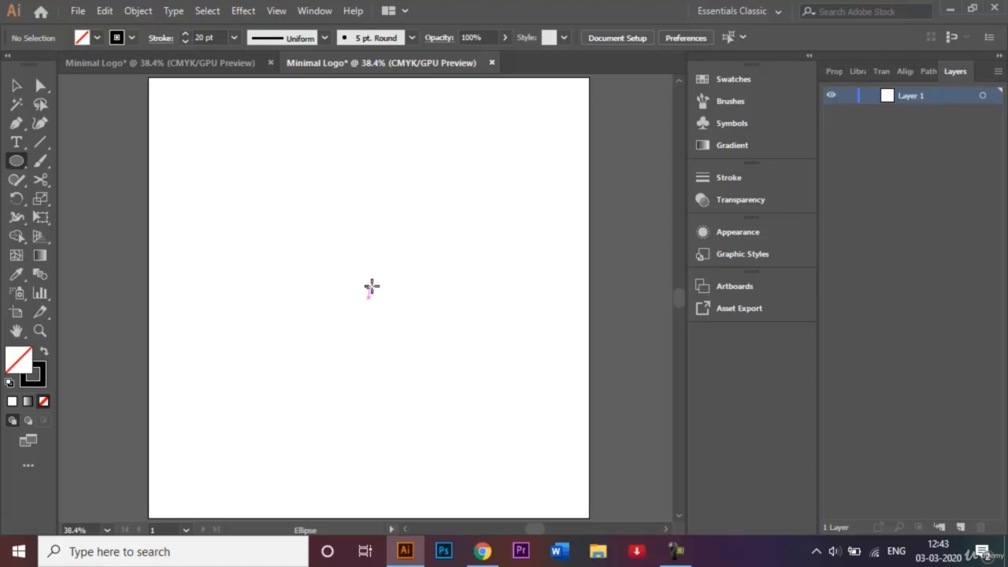
# With Smart Guides enabled, draw a circle about 406 px in diameter from the artboard's center and deselect it
pyautogui.click(281, 13)
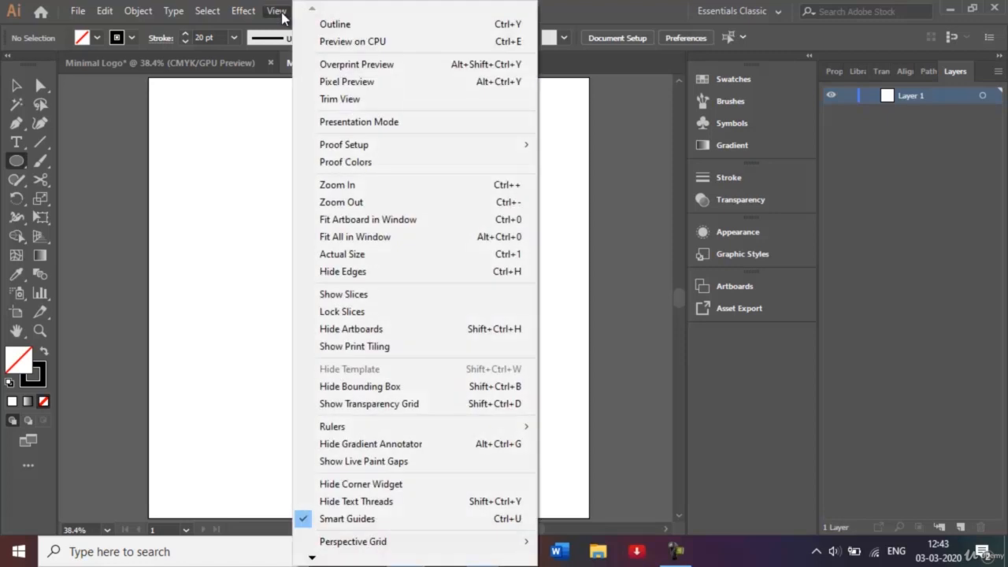
pyautogui.click(414, 518)
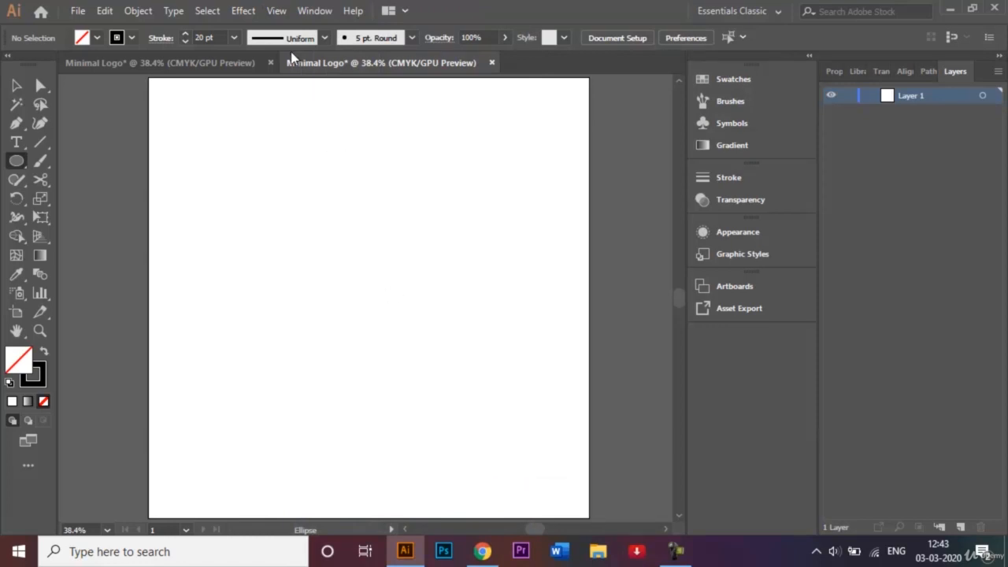
pyautogui.click(276, 11)
pyautogui.click(349, 518)
pyautogui.click(369, 296)
pyautogui.click(524, 308)
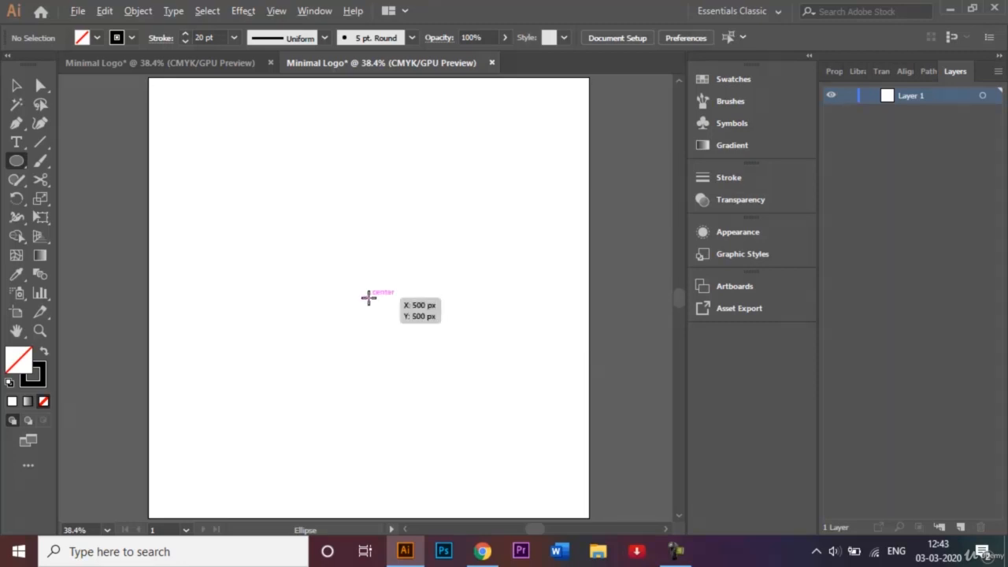
pyautogui.moveTo(368, 296)
pyautogui.mouseDown()
pyautogui.moveTo(470, 386)
pyautogui.moveTo(458, 376)
pyautogui.mouseUp()
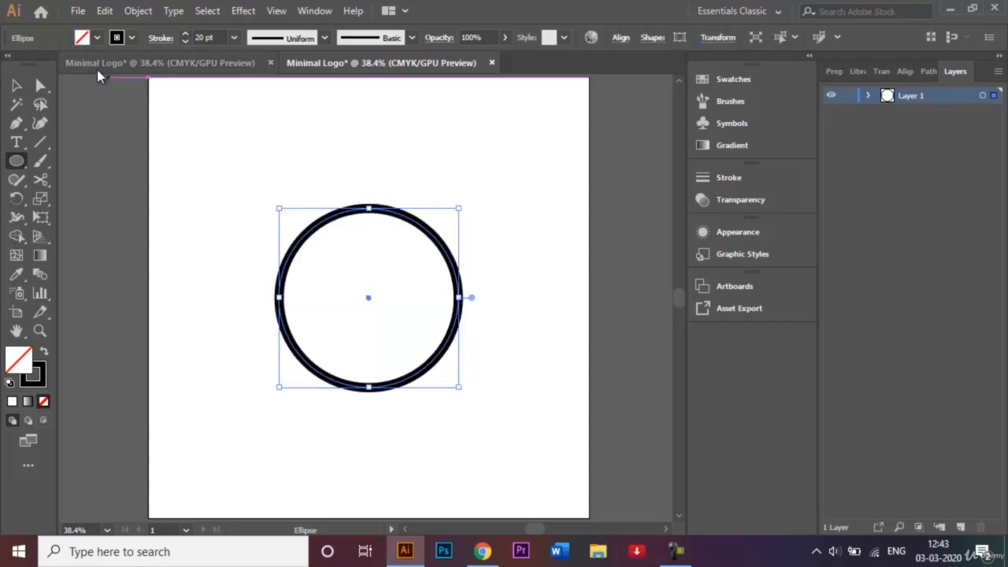
pyautogui.click(16, 87)
pyautogui.click(198, 128)
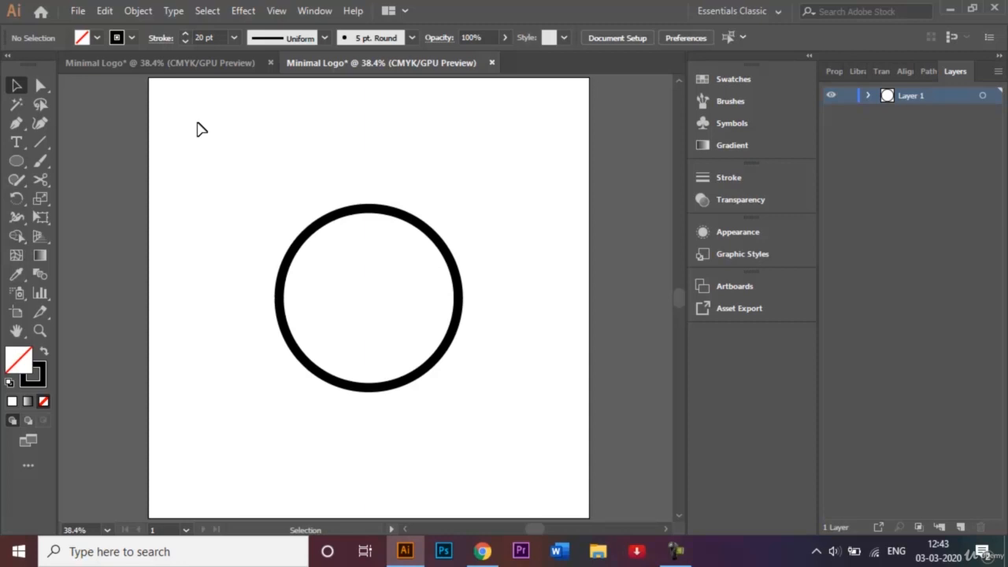
# Cut the circle with the Scissors tool at its bottom and right anchor points and delete the lower-right quarter arc
pyautogui.press('c')
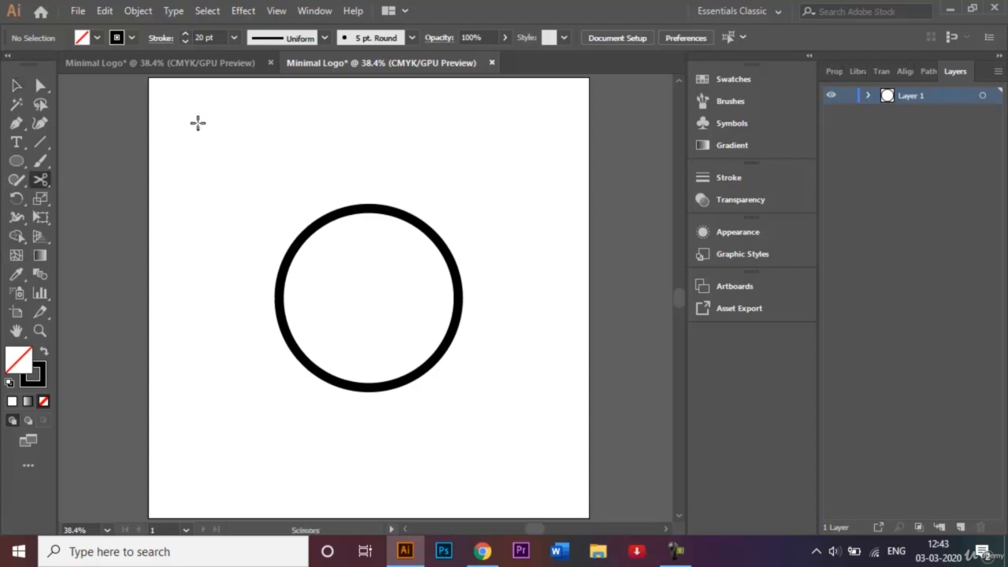
pyautogui.click(370, 386)
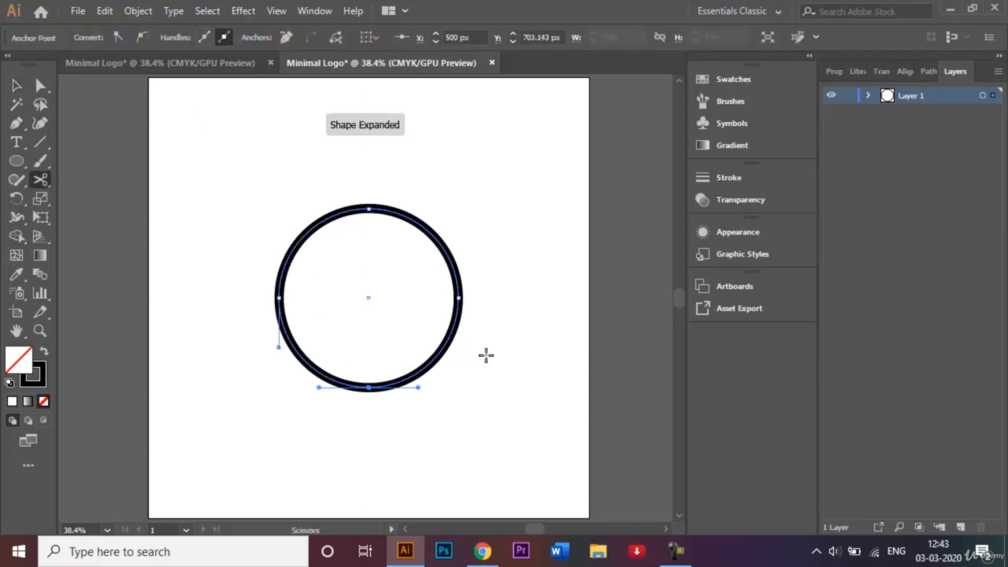
pyautogui.click(461, 296)
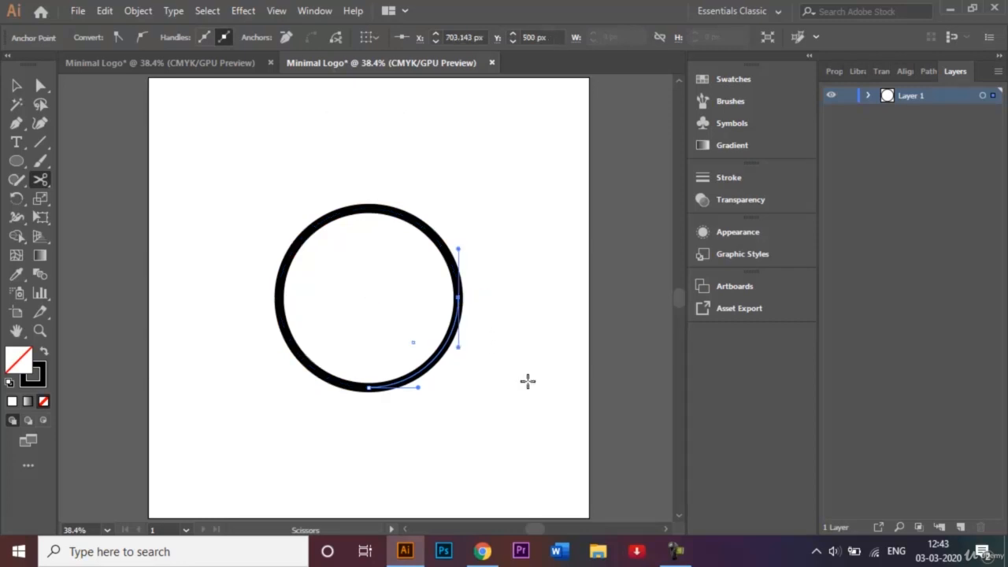
pyautogui.press('Delete')
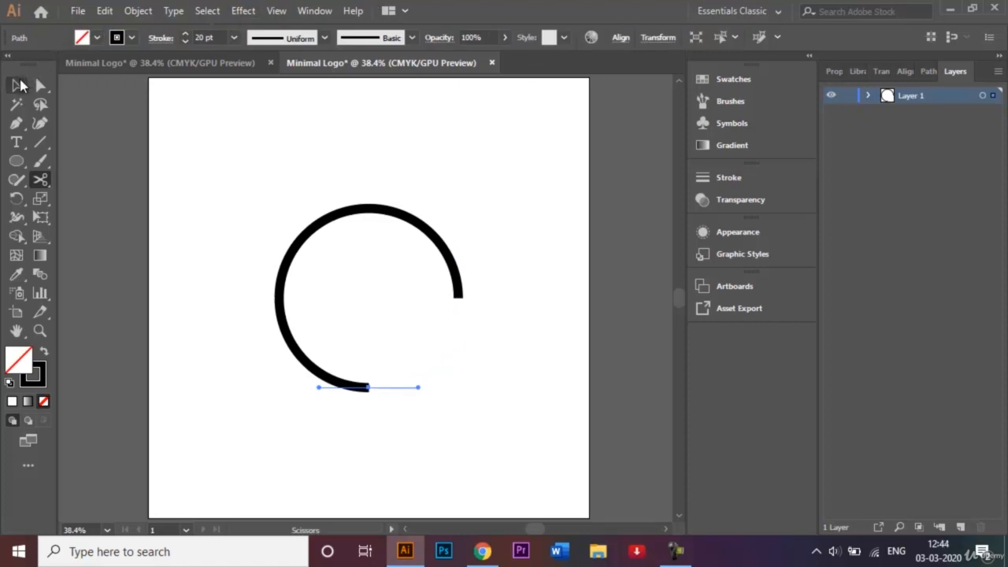
pyautogui.click(19, 85)
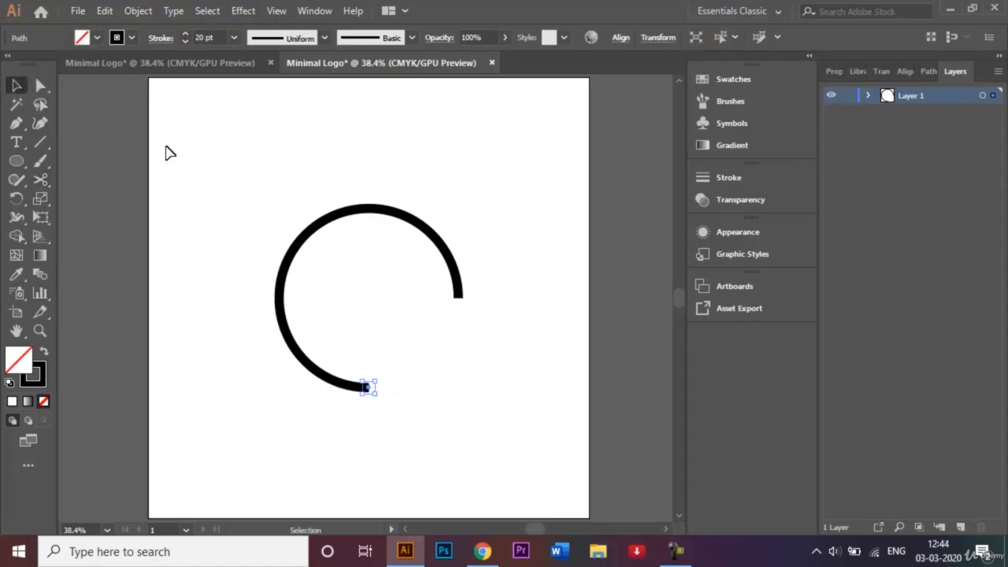
pyautogui.click(270, 196)
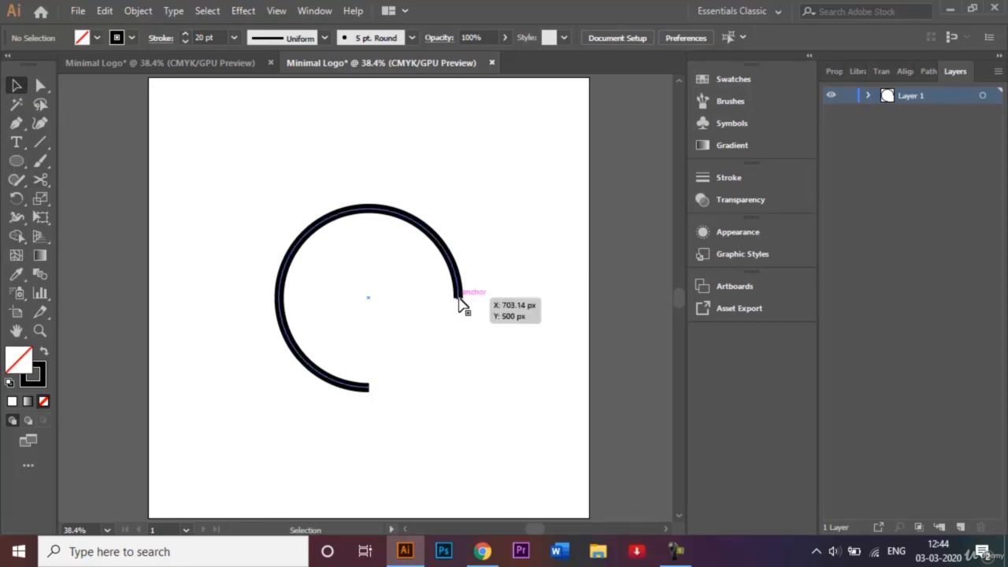
# Give the open three-quarter arc's stroke round caps
pyautogui.click(449, 256)
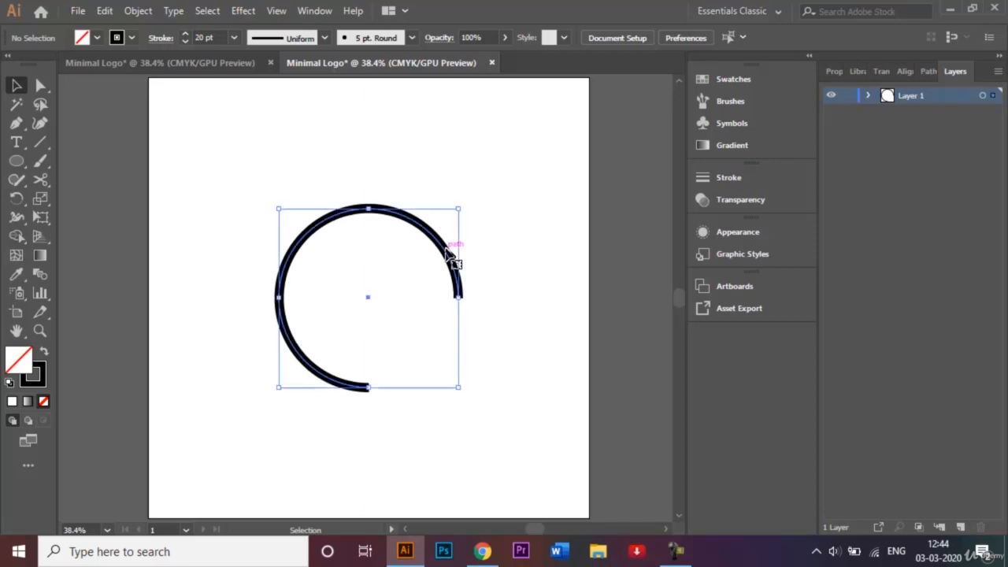
pyautogui.click(723, 180)
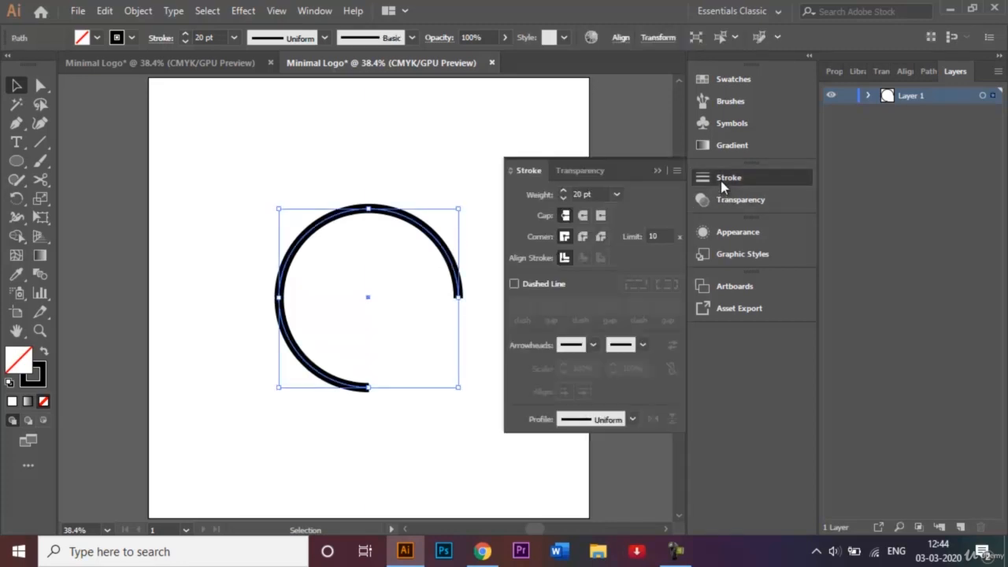
pyautogui.click(584, 218)
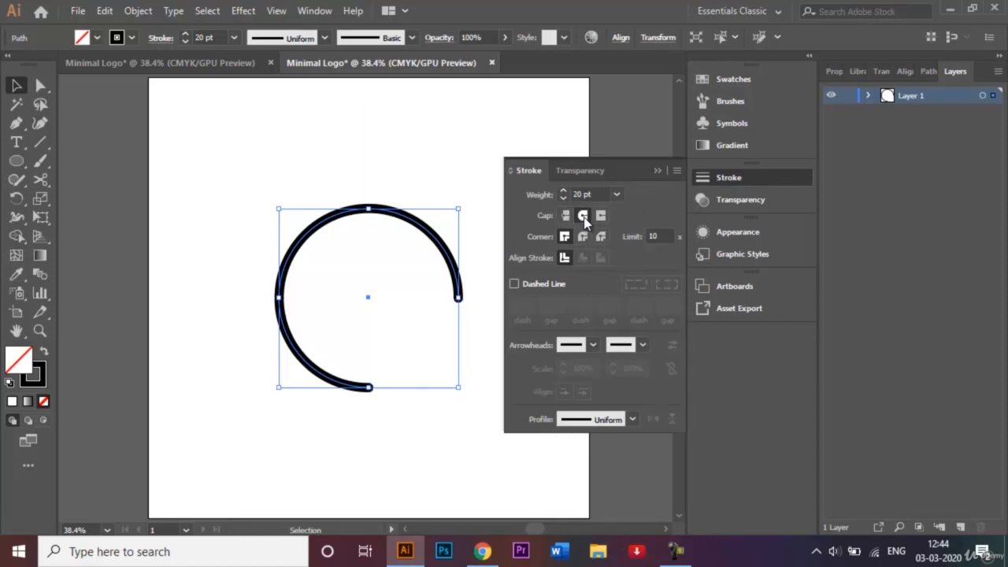
pyautogui.click(658, 172)
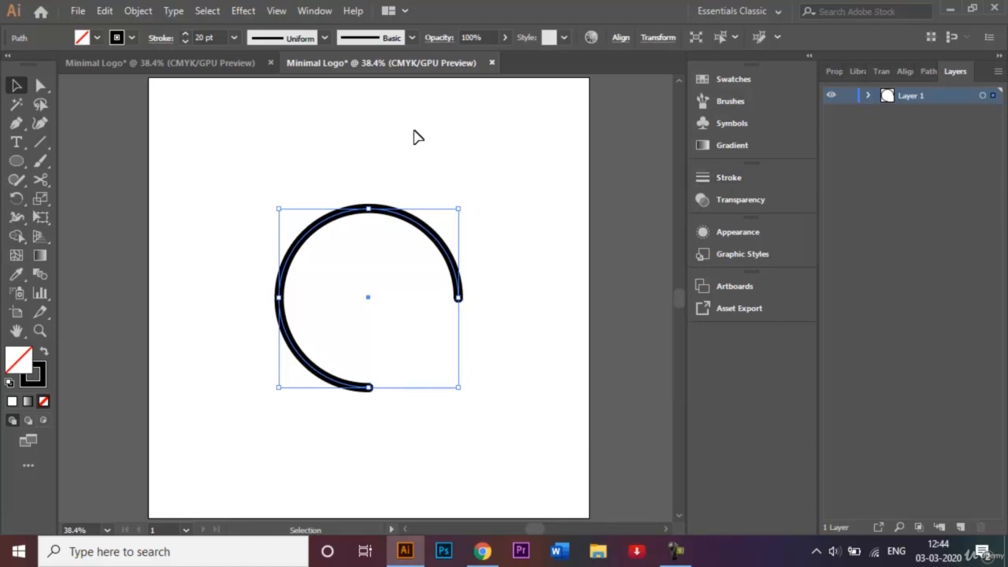
# Rotate the arc by 315° so its opening faces straight down
pyautogui.click(16, 199)
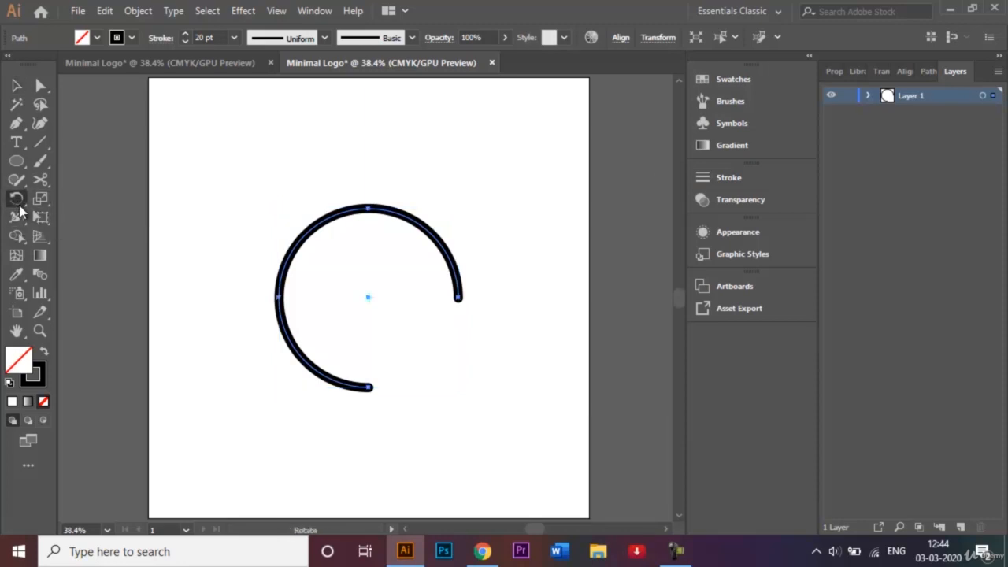
pyautogui.doubleClick(17, 199)
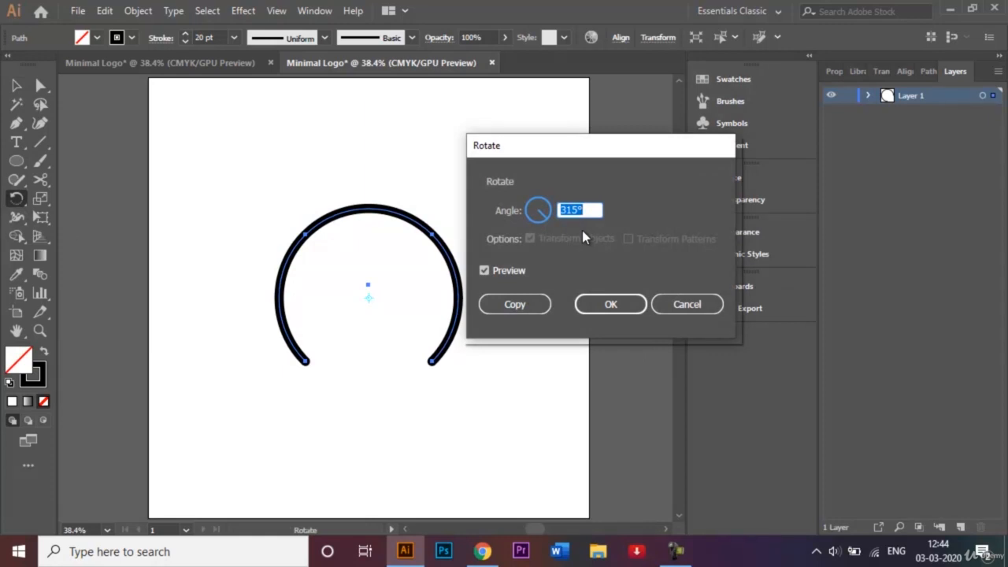
pyautogui.click(611, 306)
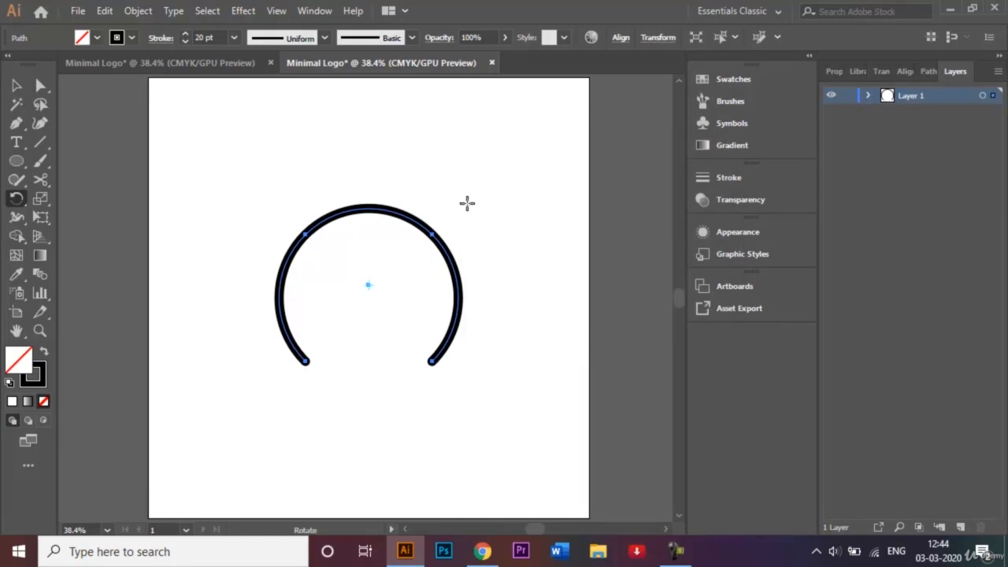
# Extend both arc ends with 45° Pen tool lines about 480 px long that cross below the arc
pyautogui.click(16, 125)
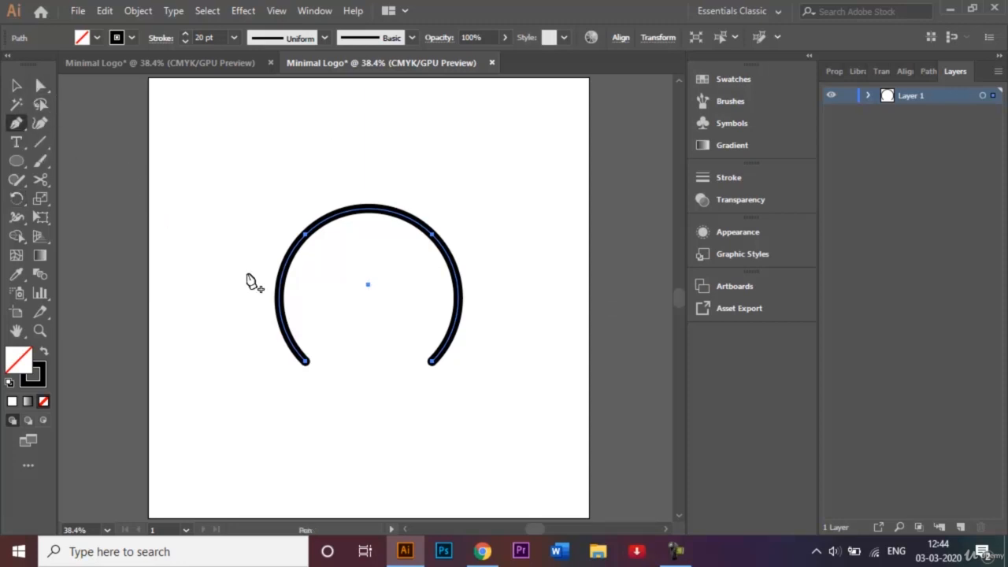
pyautogui.click(432, 362)
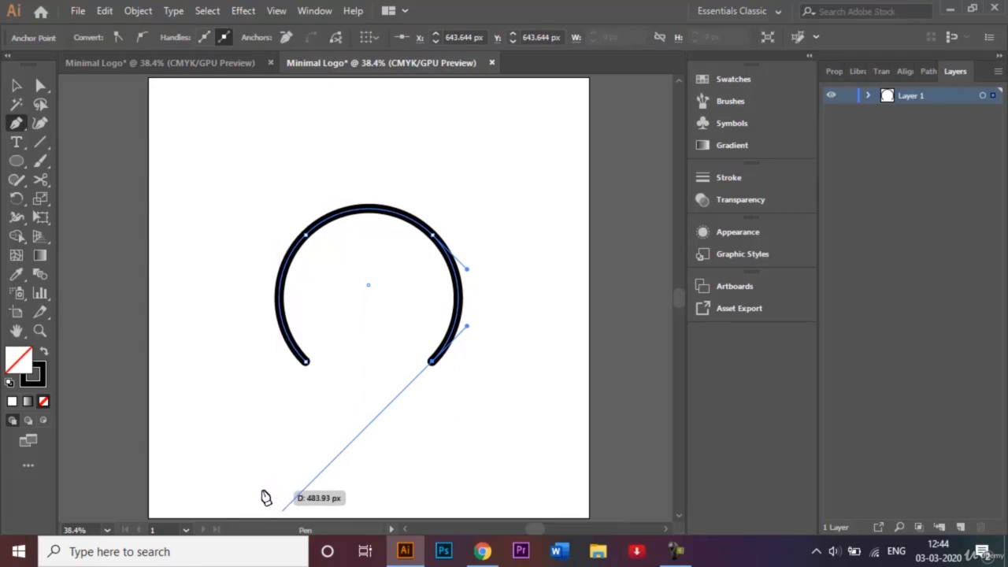
pyautogui.click(282, 510)
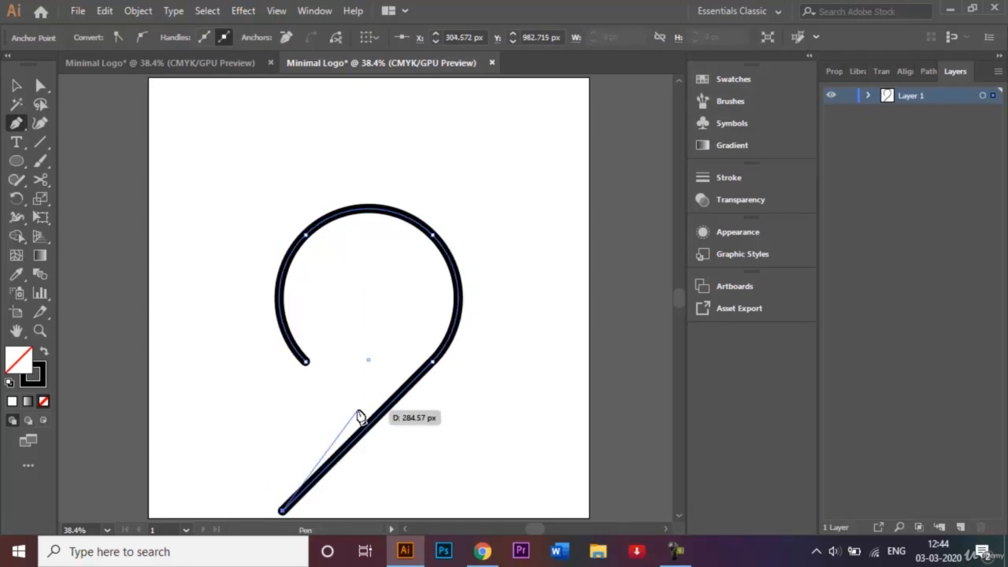
pyautogui.press('Escape')
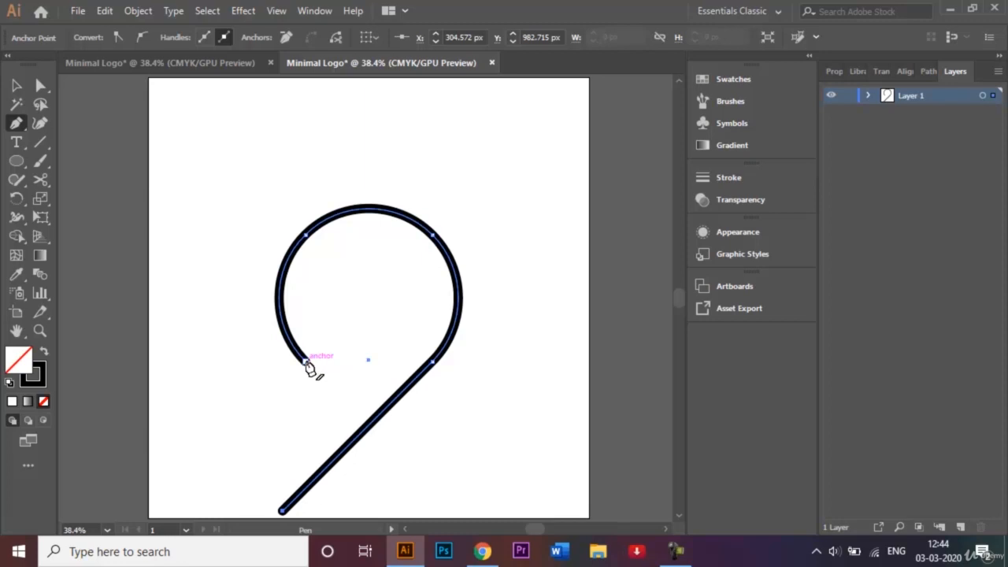
pyautogui.click(306, 363)
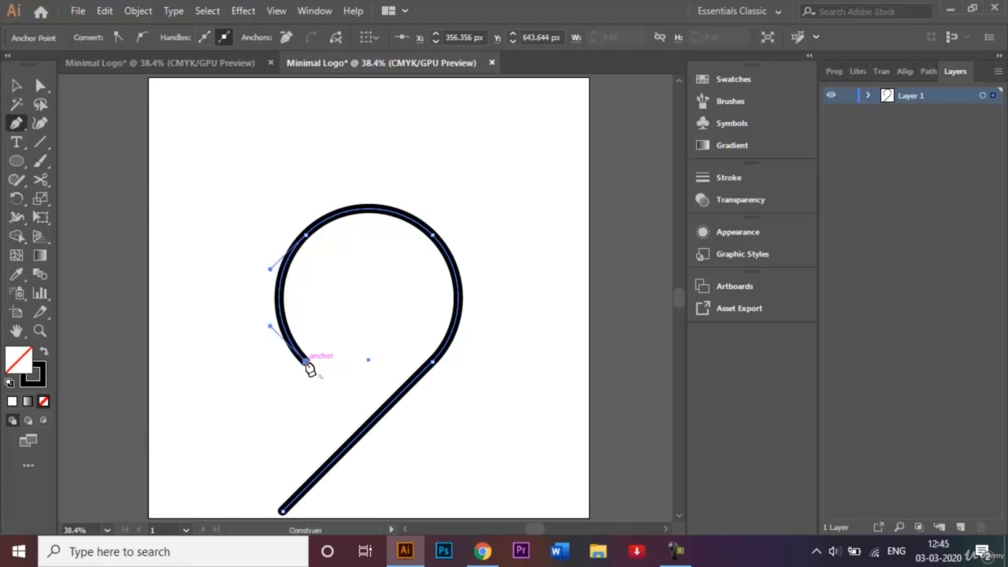
pyautogui.moveTo(310, 368); pyautogui.dragTo(476, 499)
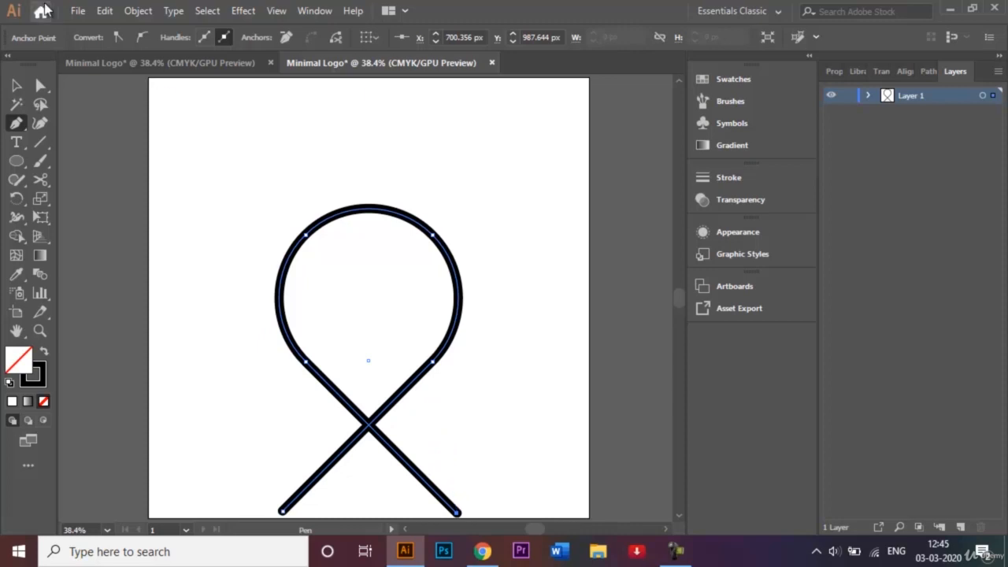
# Select the whole looped shape and move it straight up, leaving clear space below the crossed legs, and deselect it
pyautogui.click(17, 85)
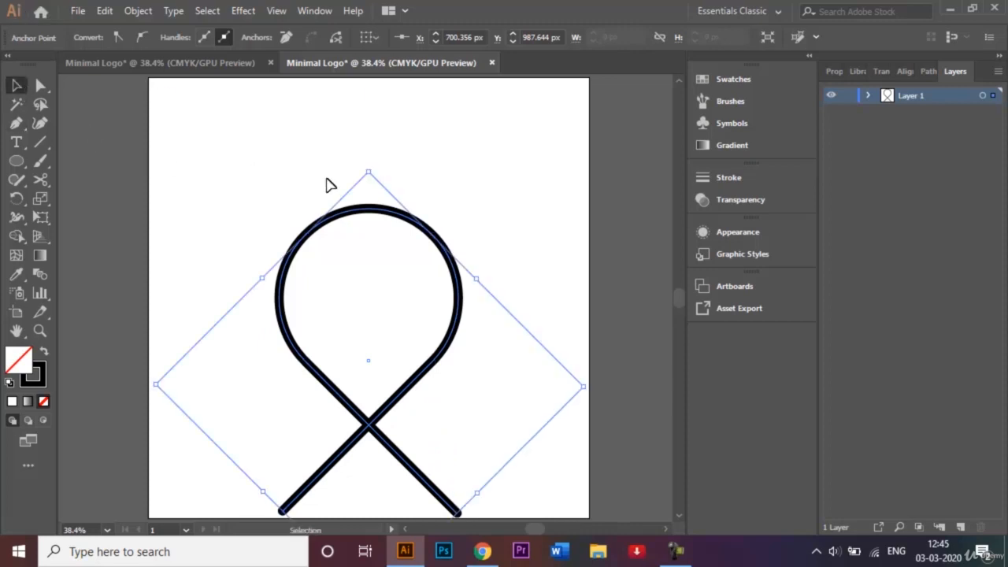
pyautogui.hotkey('shift', 'Up')
pyautogui.hotkey('shift', 'Down')
pyautogui.hotkey('shift', 'Down')
pyautogui.moveTo(261, 169); pyautogui.dragTo(484, 499)
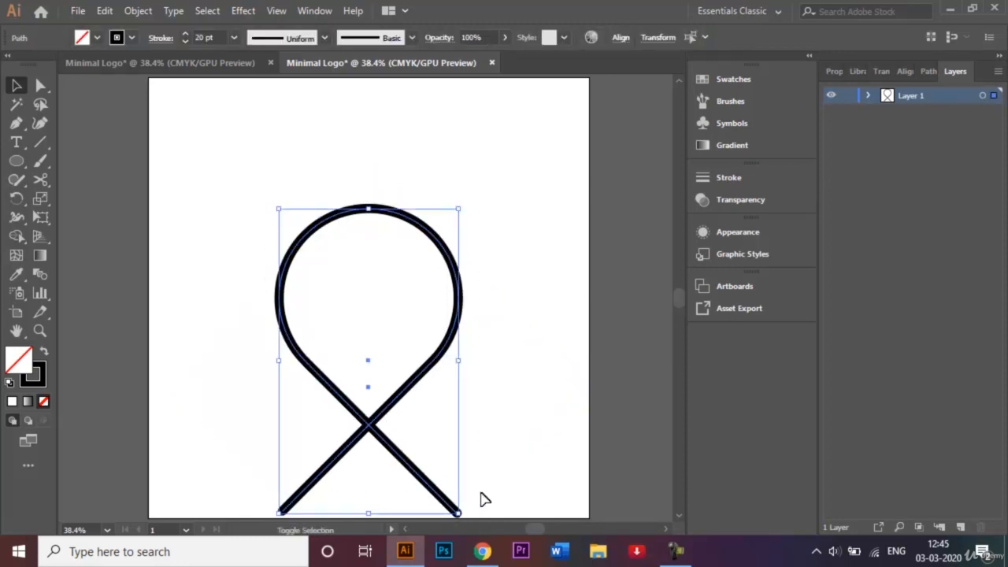
pyautogui.hotkey('shift', 'Up')
pyautogui.hotkey('shift', 'Up')
pyautogui.hotkey('shift', 'Up')
pyautogui.hotkey('shift', 'Up')
pyautogui.hotkey('shift', 'Up')
pyautogui.hotkey('shift', 'Up')
pyautogui.hotkey('shift', 'Up')
pyautogui.hotkey('shift', 'Up')
pyautogui.hotkey('shift', 'Up')
pyautogui.hotkey('shift', 'Up')
pyautogui.hotkey('shift', 'Up')
pyautogui.hotkey('shift', 'Up')
pyautogui.hotkey('shift', 'Up')
pyautogui.hotkey('shift', 'Up')
pyautogui.hotkey('shift', 'Up')
pyautogui.hotkey('shift', 'Up')
pyautogui.hotkey('shift', 'Up')
pyautogui.hotkey('shift', 'Up')
pyautogui.hotkey('shift', 'Up')
pyautogui.hotkey('shift', 'Up')
pyautogui.hotkey('shift', 'Up')
pyautogui.hotkey('shift', 'Up')
pyautogui.hotkey('shift', 'Up')
pyautogui.hotkey('shift', 'Up')
pyautogui.hotkey('shift', 'Up')
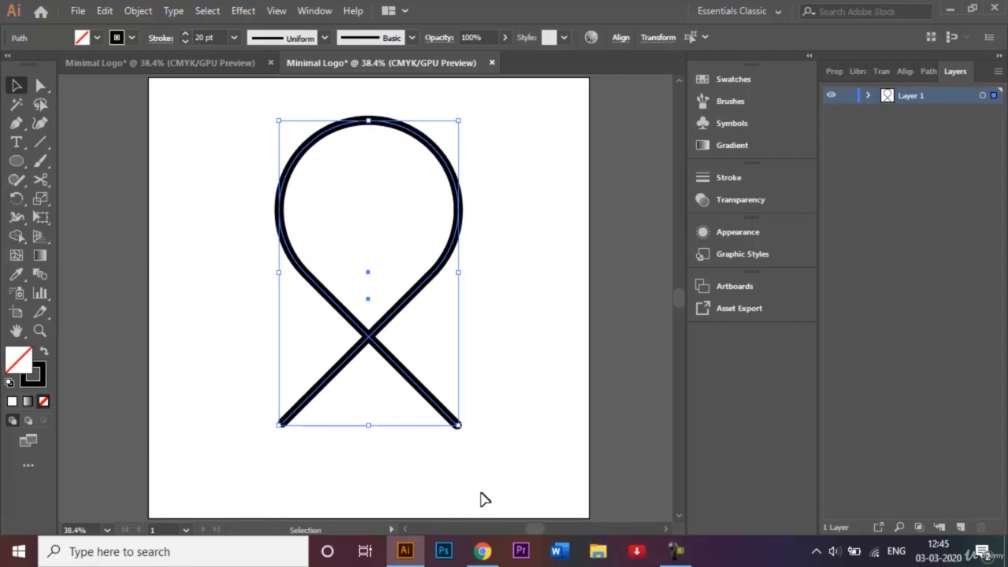
pyautogui.click(358, 452)
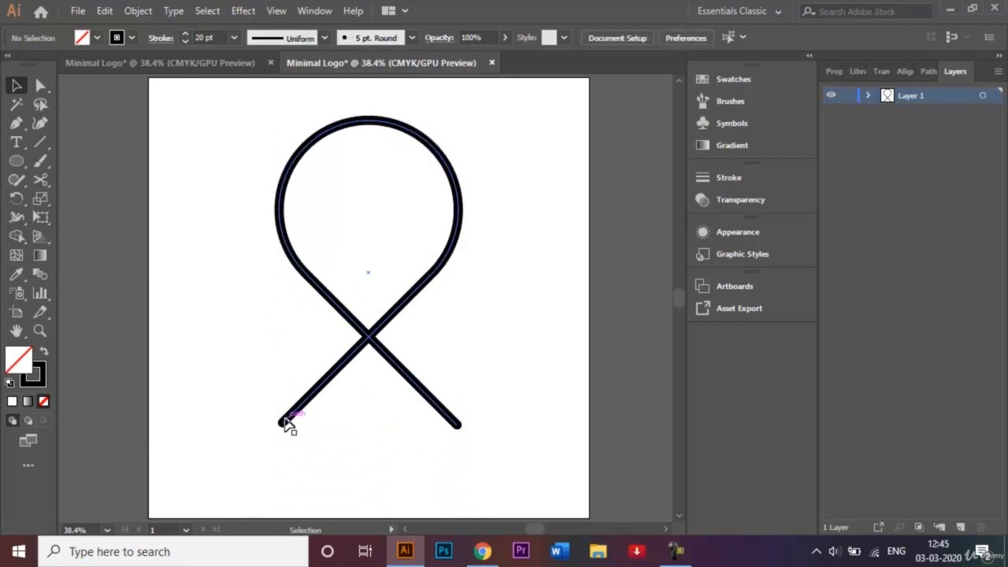
# Lengthen both crossing legs along their 45° diagonals, moving the end points to about X 170, Y 918 px and X 821, Y 908 px
pyautogui.click(40, 85)
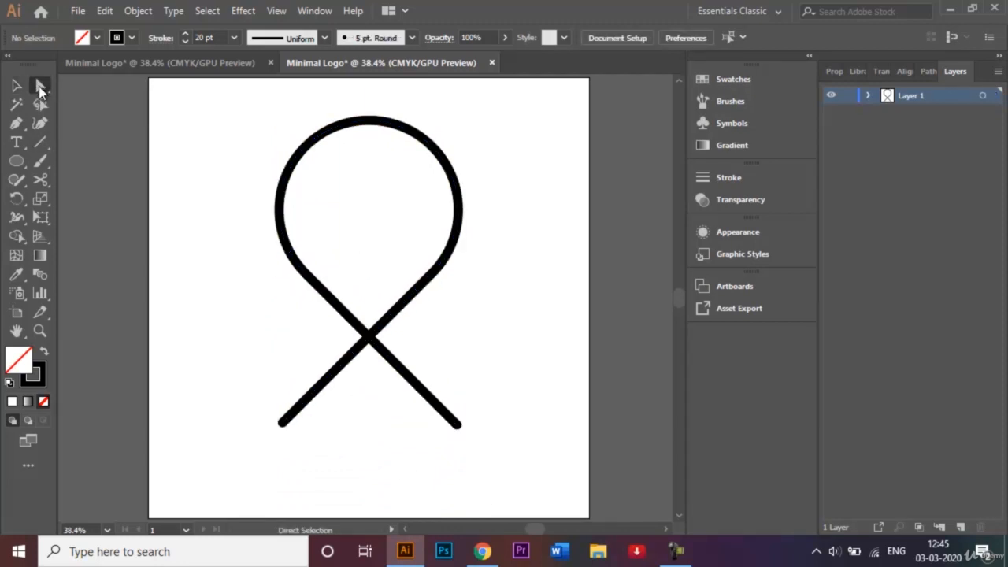
pyautogui.click(282, 423)
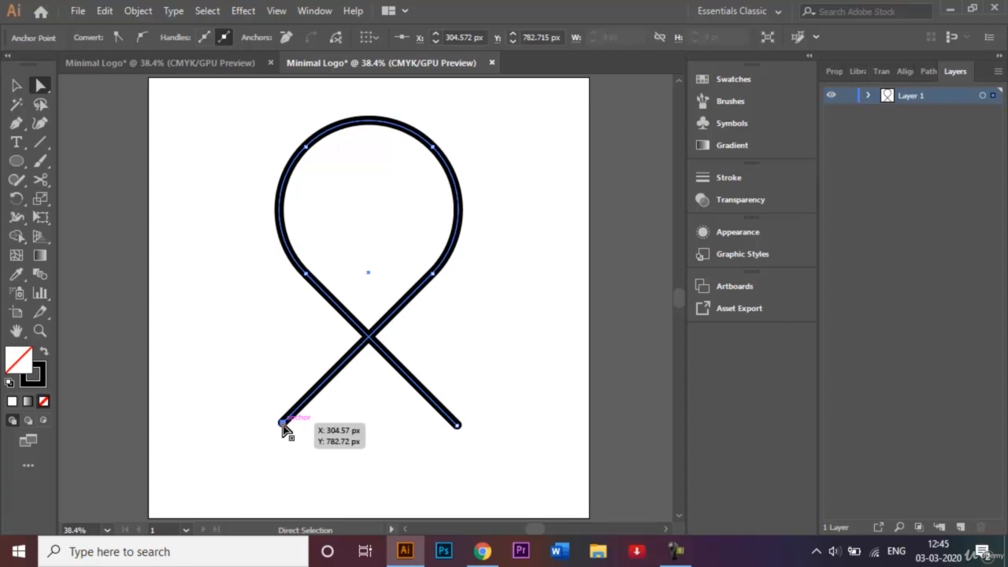
pyautogui.moveTo(283, 425); pyautogui.dragTo(222, 481)
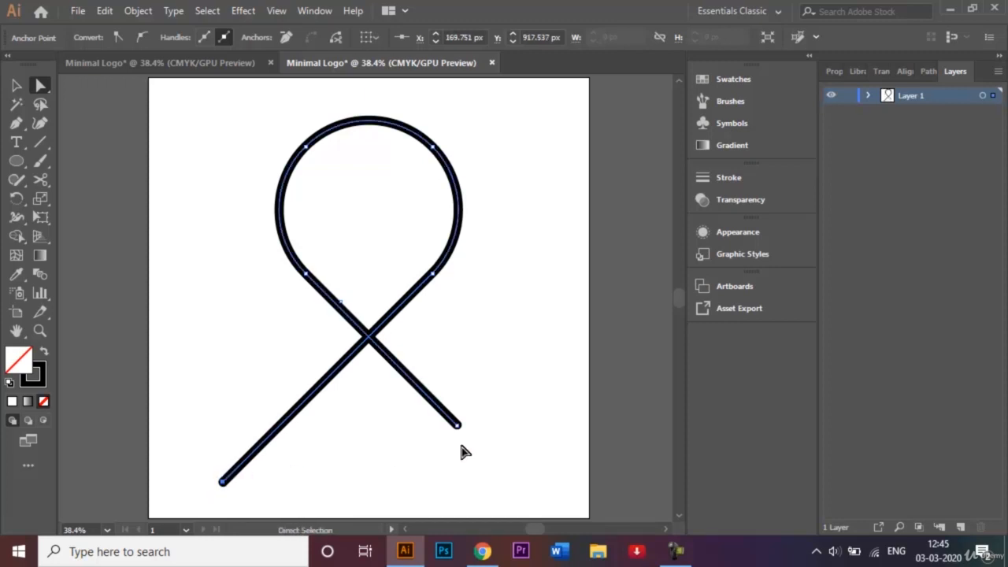
pyautogui.click(457, 426)
pyautogui.hotkey('ctrl', 'shift', 'a')
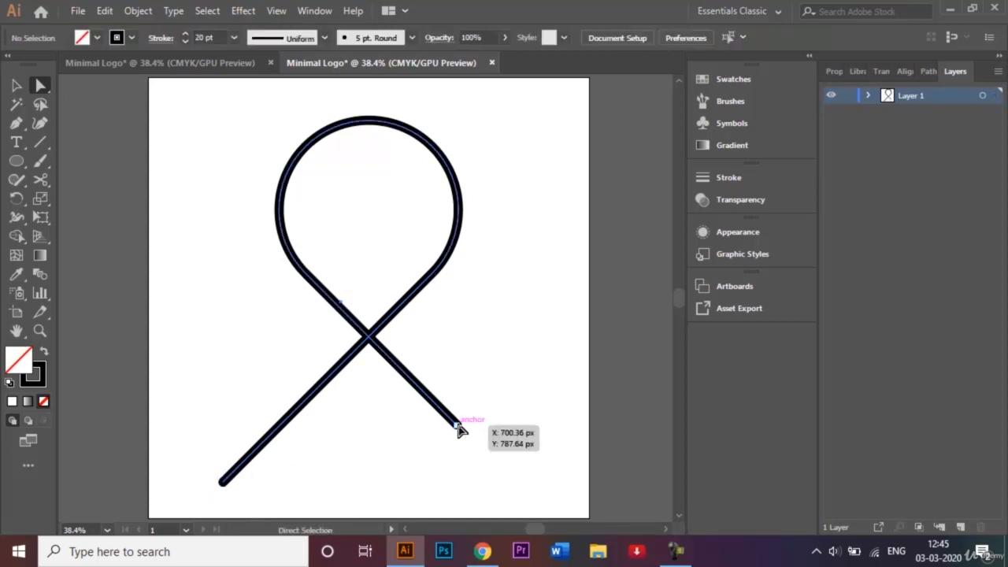
pyautogui.click(457, 425)
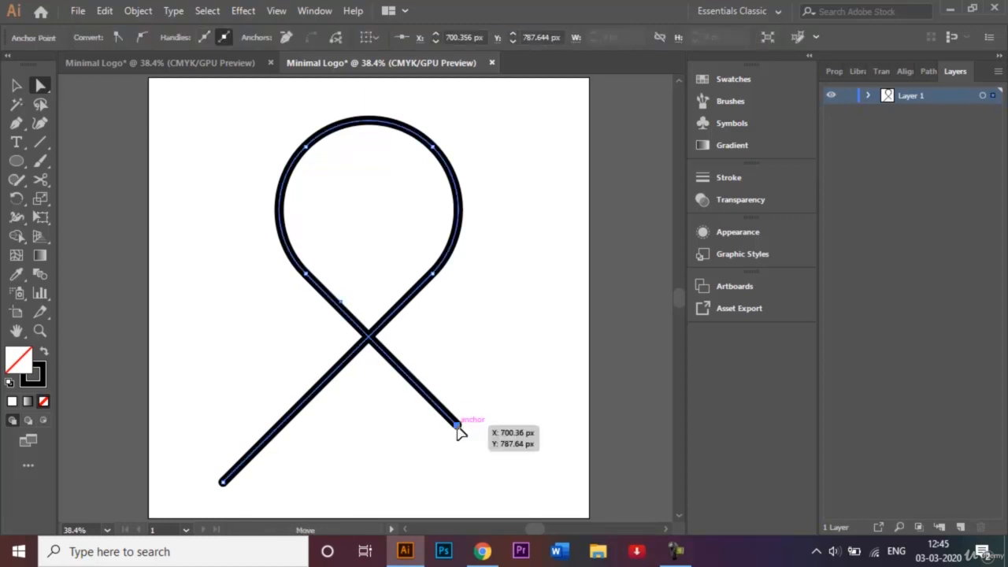
pyautogui.moveTo(457, 427); pyautogui.dragTo(508, 490)
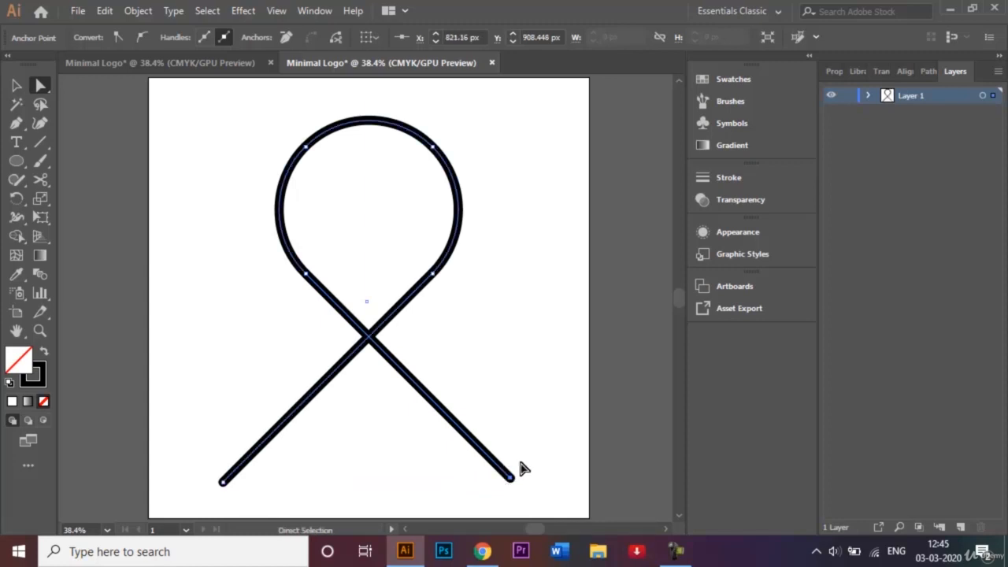
pyautogui.click(551, 410)
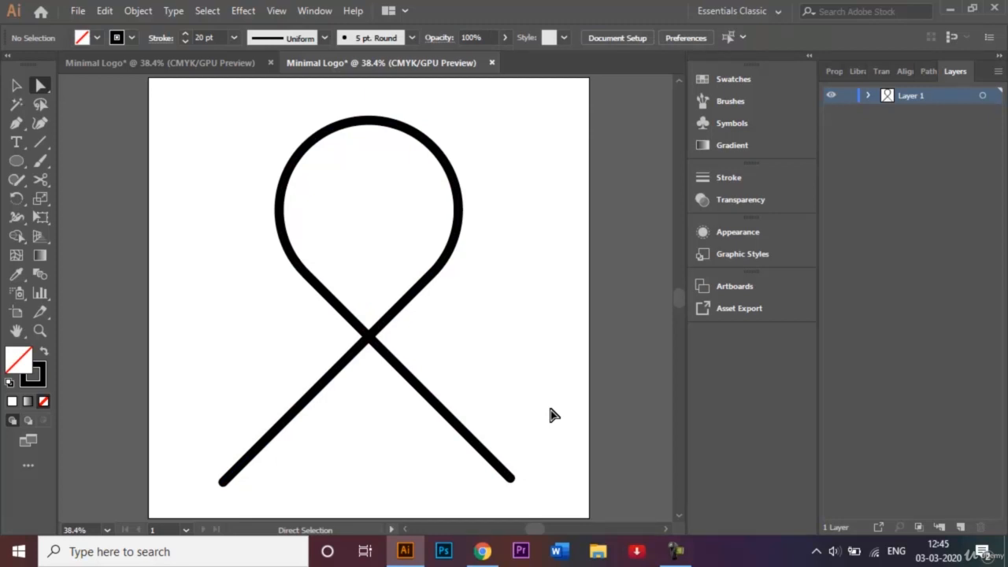
# Cut the path with the Scissors tool at both points where the arc meets the straight legs
pyautogui.click(15, 85)
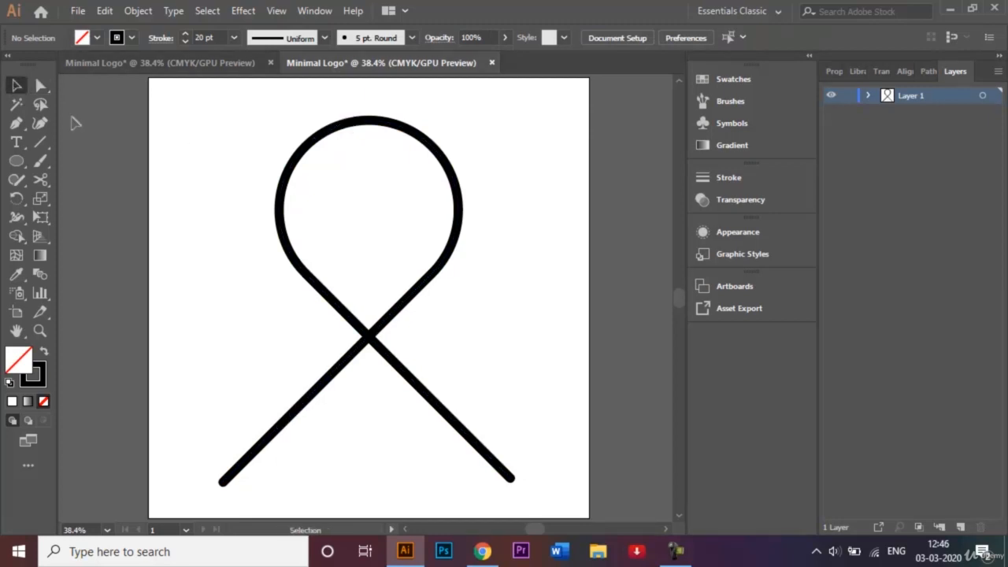
pyautogui.click(42, 87)
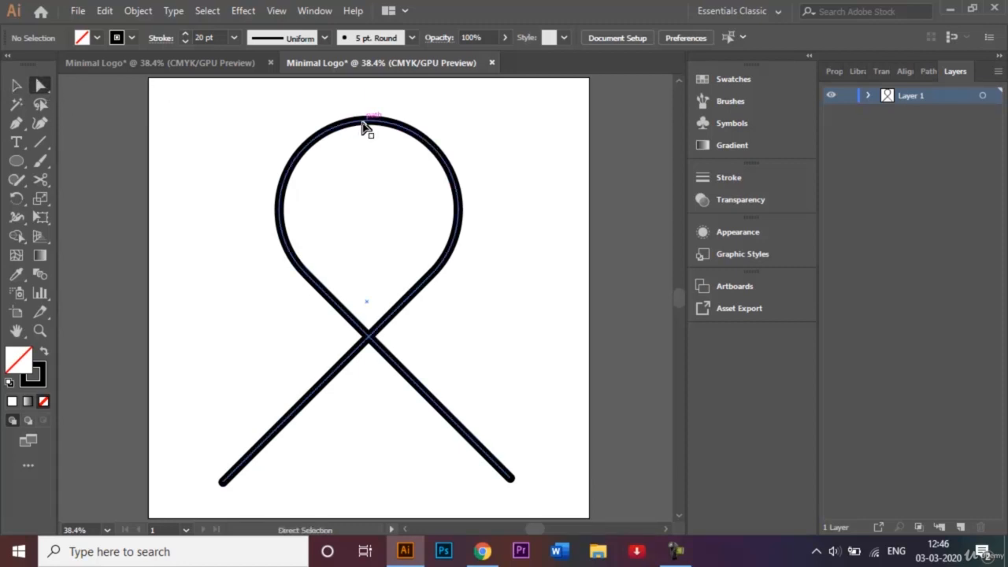
pyautogui.click(366, 127)
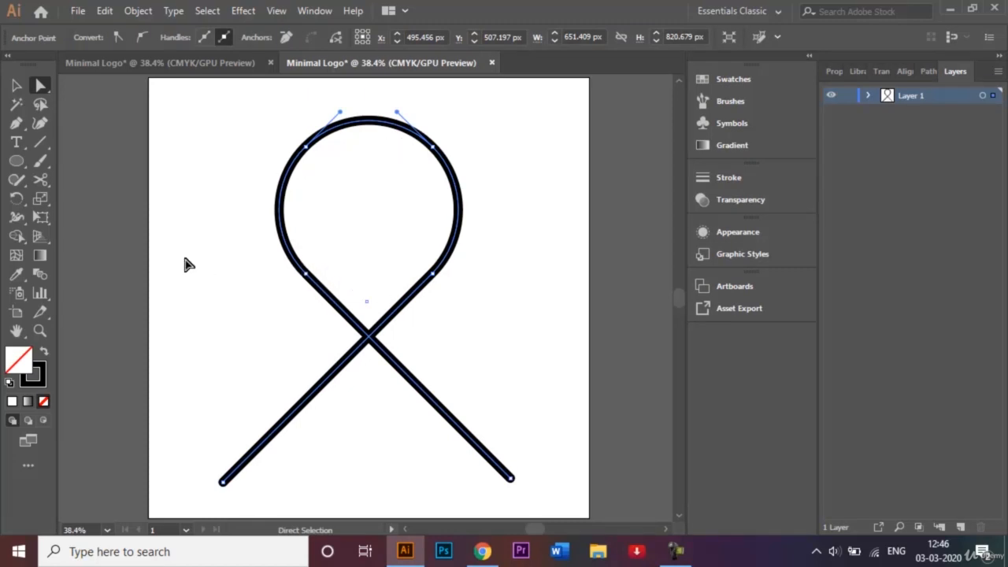
pyautogui.press('c')
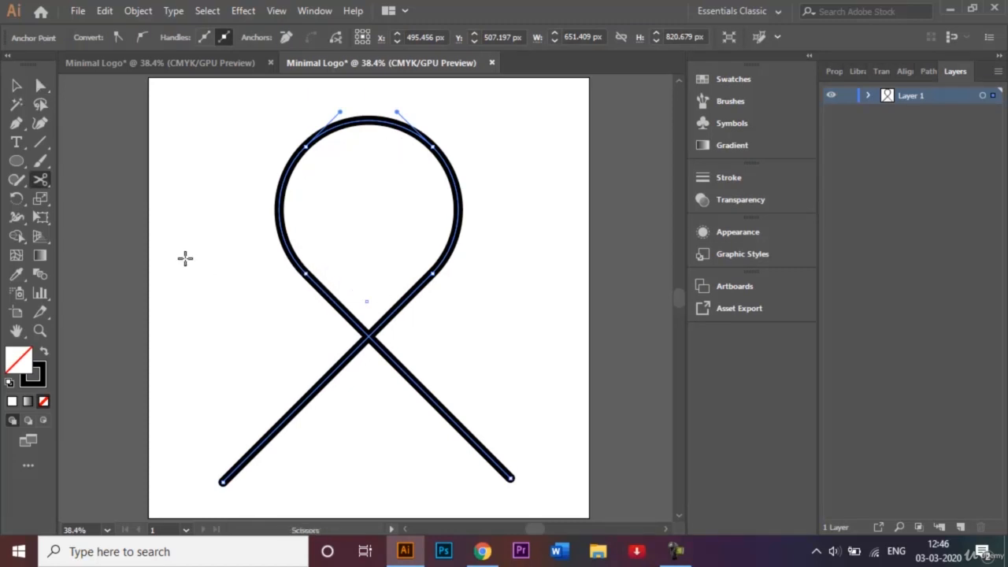
pyautogui.click(304, 273)
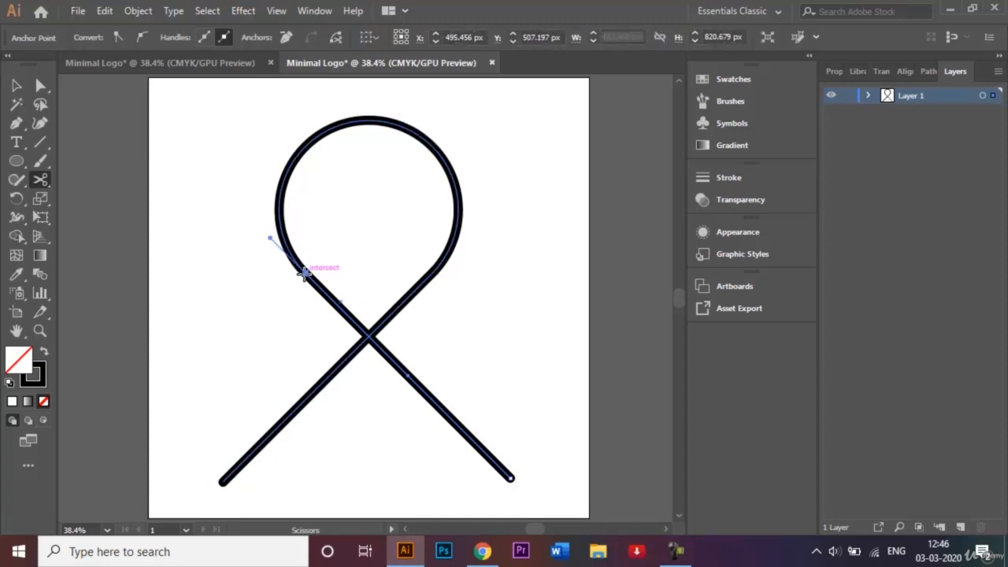
pyautogui.click(431, 273)
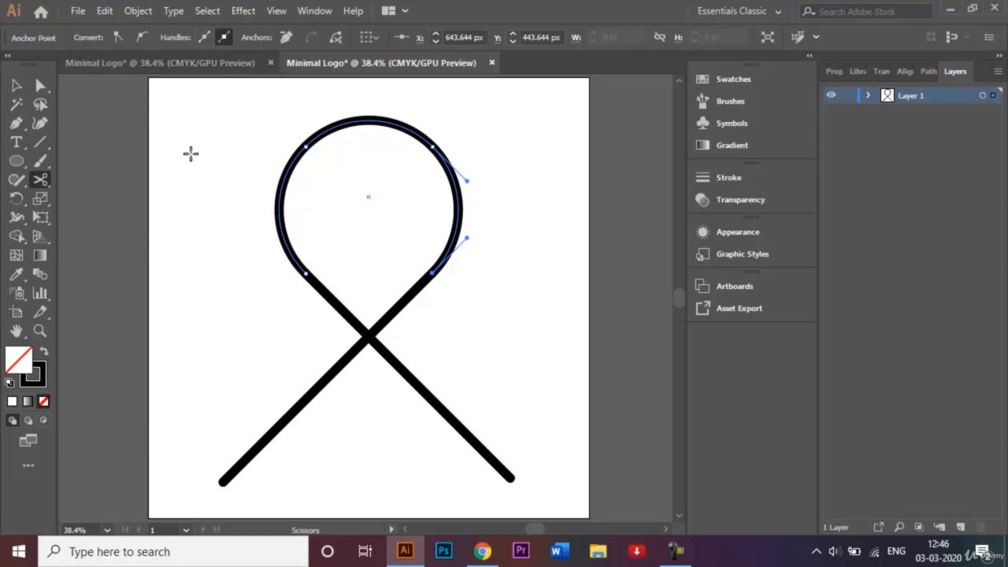
# Check that the arc is separated from the legs by selecting it on its own, and clear the selection
pyautogui.press('Delete')
pyautogui.hotkey('ctrl', 'z')
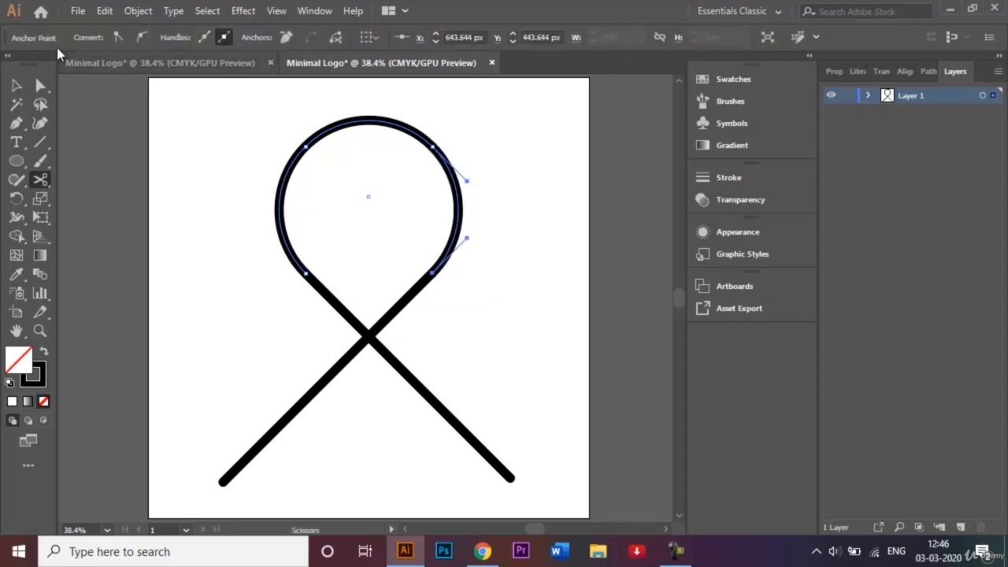
pyautogui.click(15, 86)
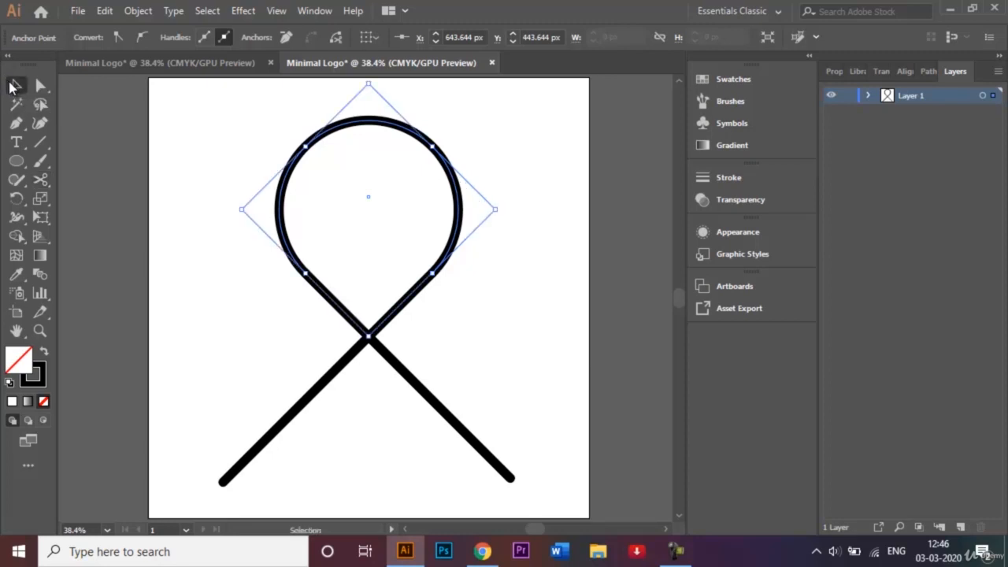
pyautogui.click(111, 162)
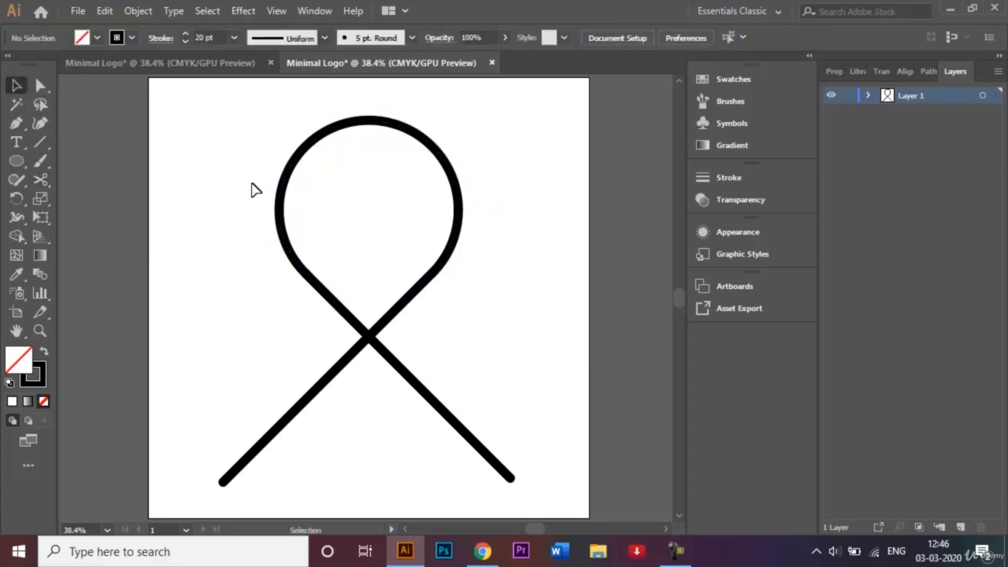
pyautogui.click(316, 148)
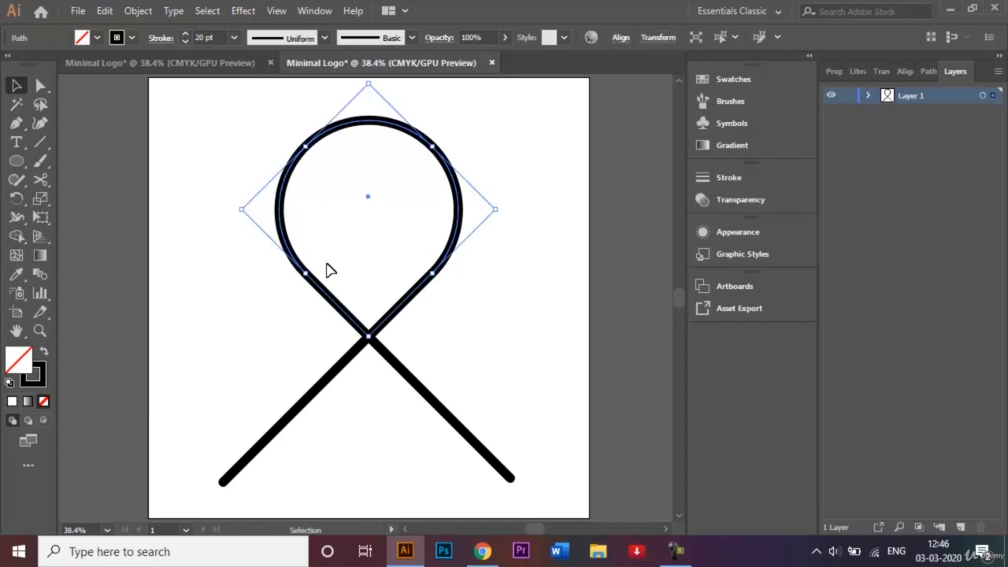
pyautogui.click(373, 206)
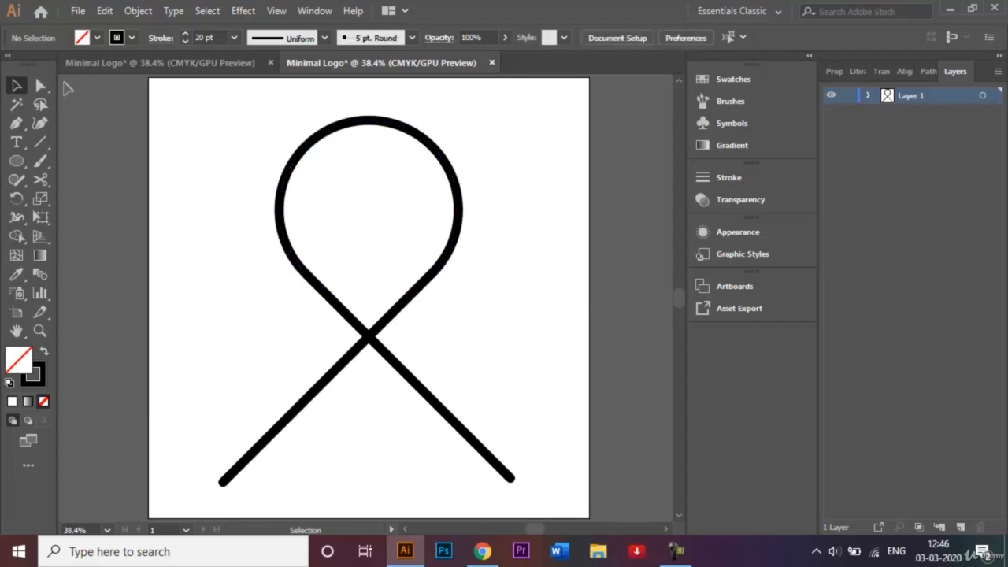
# Try to duplicate the arc by pasting a copy of its top segment, and undo the paste
pyautogui.click(41, 85)
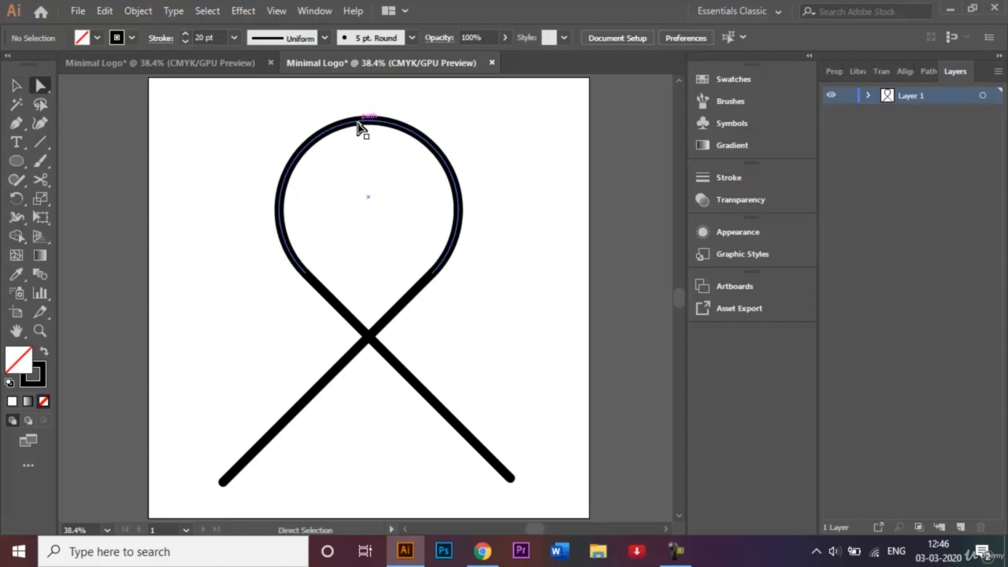
pyautogui.click(360, 129)
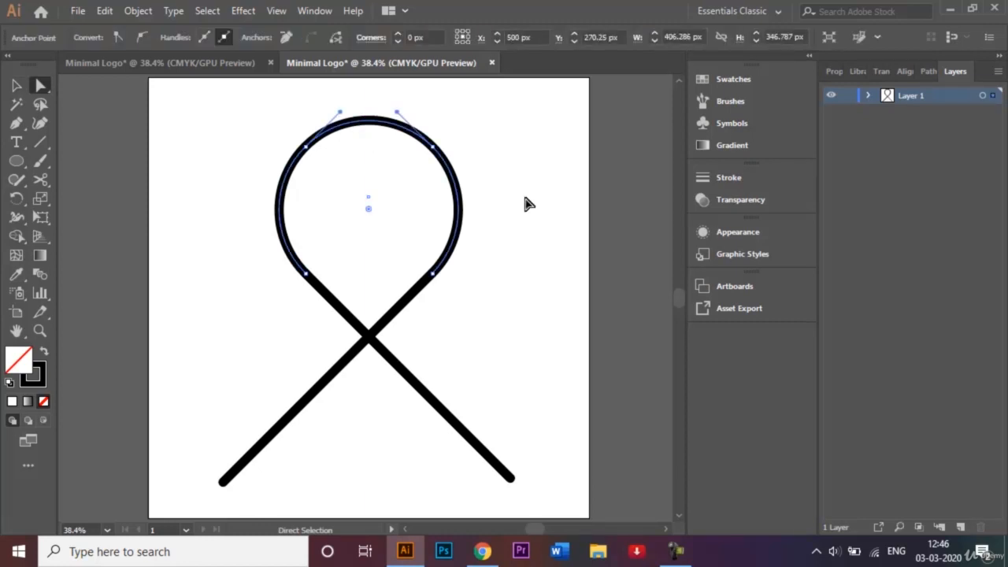
pyautogui.press('v')
pyautogui.hotkey('ctrl', 'v')
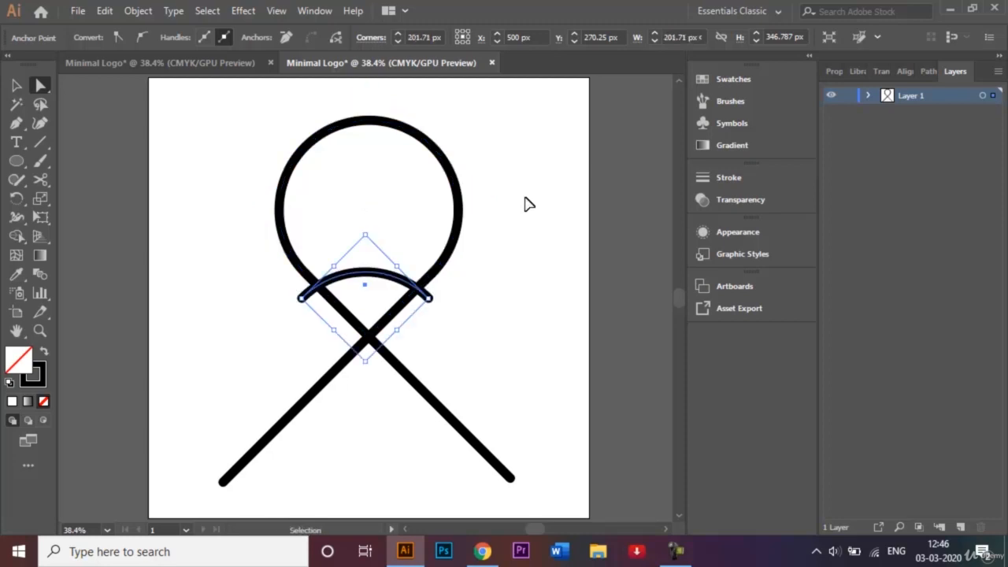
pyautogui.hotkey('ctrl', 'z')
pyautogui.press('a')
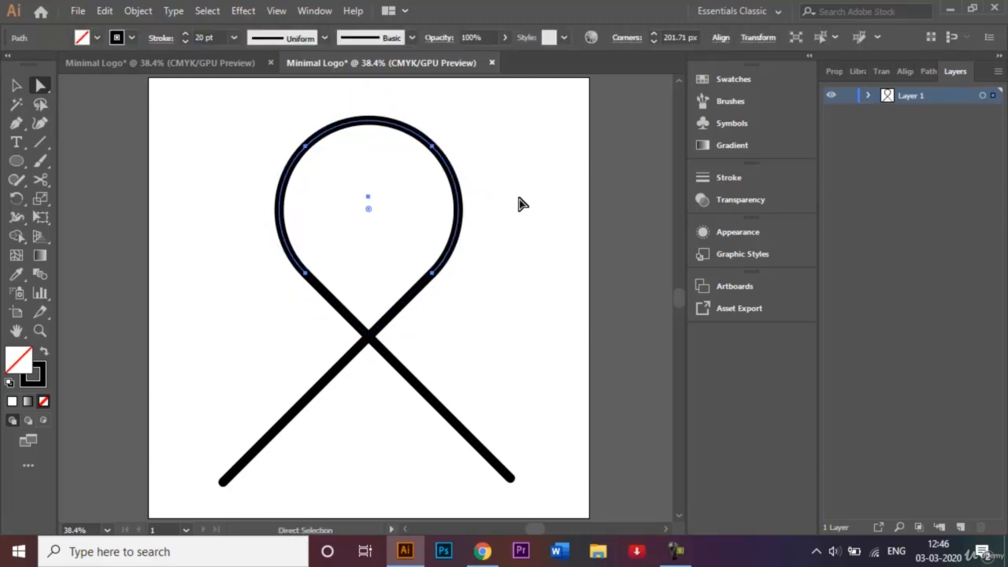
# Copy the whole arc and paste the duplicate in front, exactly over the original
pyautogui.click(107, 11)
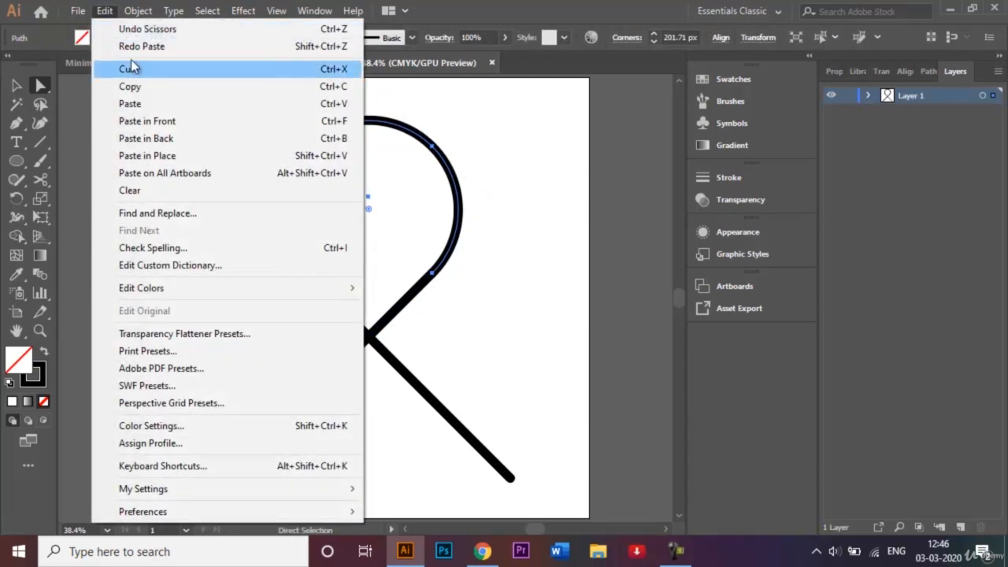
pyautogui.click(139, 86)
pyautogui.click(106, 11)
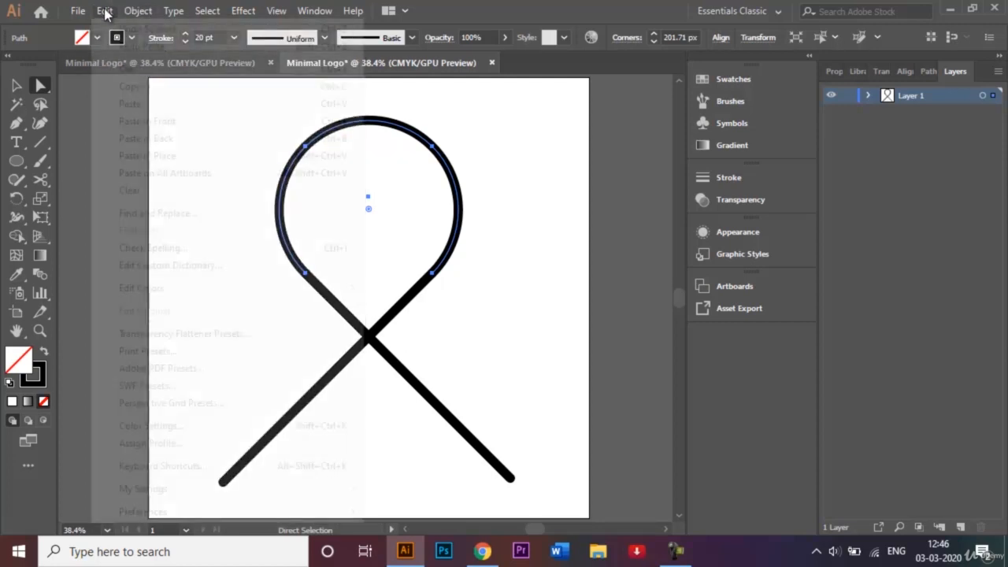
pyautogui.click(147, 121)
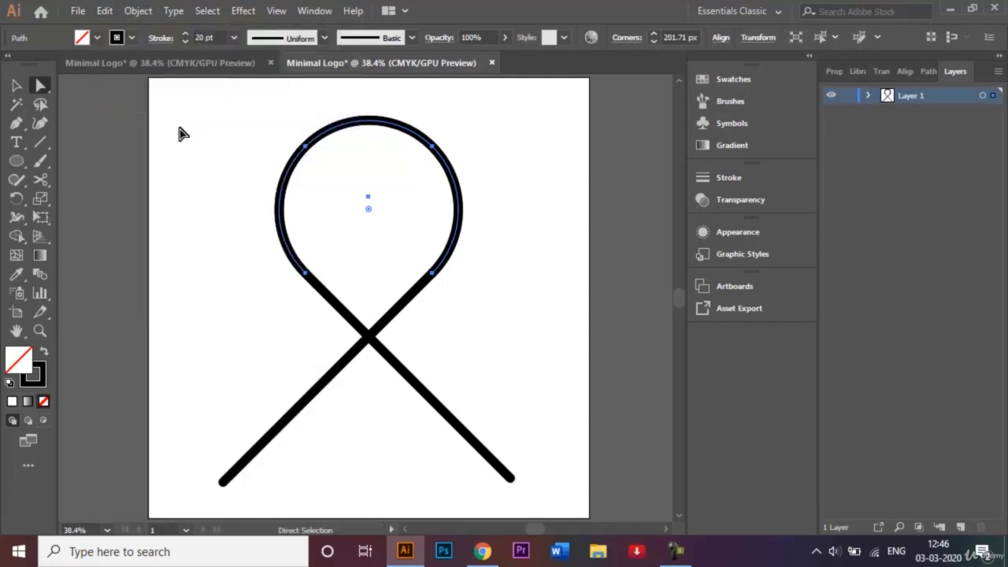
# Scale the duplicate arc down proportionally until its stroke is about 14 pt, centring it inside the original with a clear gap
pyautogui.click(16, 85)
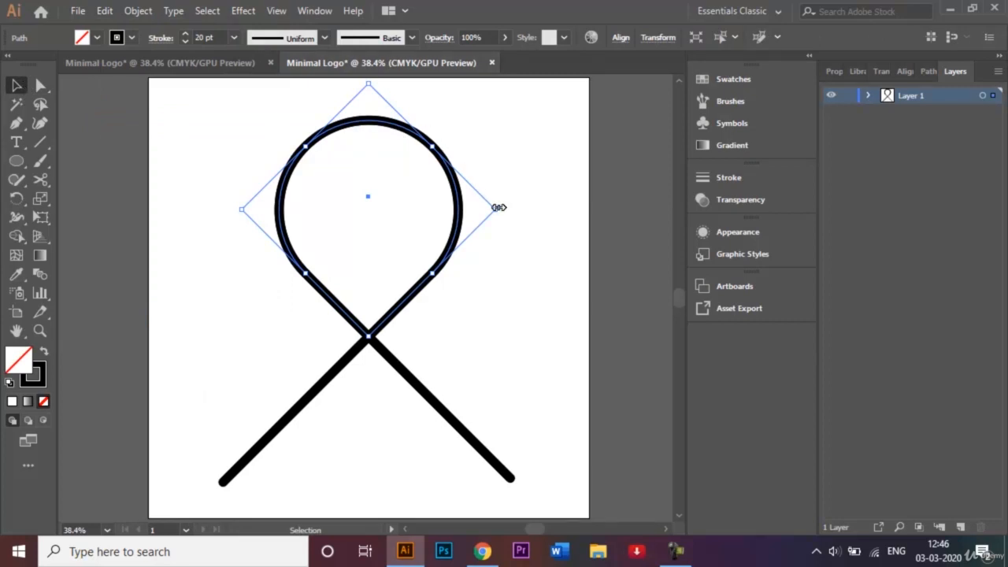
pyautogui.moveTo(498, 207); pyautogui.dragTo(463, 209)
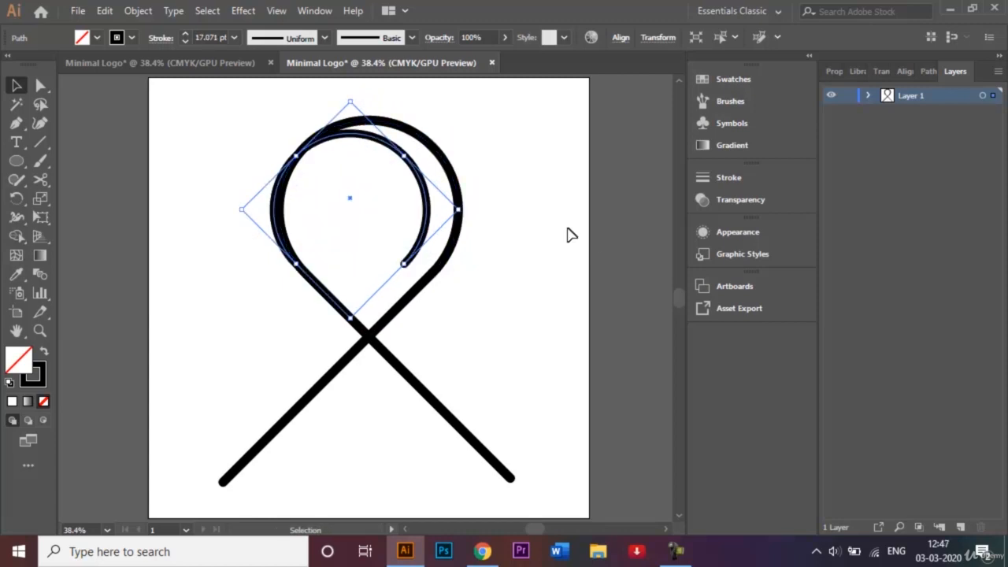
pyautogui.hotkey('shift', 'Right')
pyautogui.hotkey('shift', 'Right')
pyautogui.hotkey('shift', 'Right')
pyautogui.hotkey('shift', 'Right')
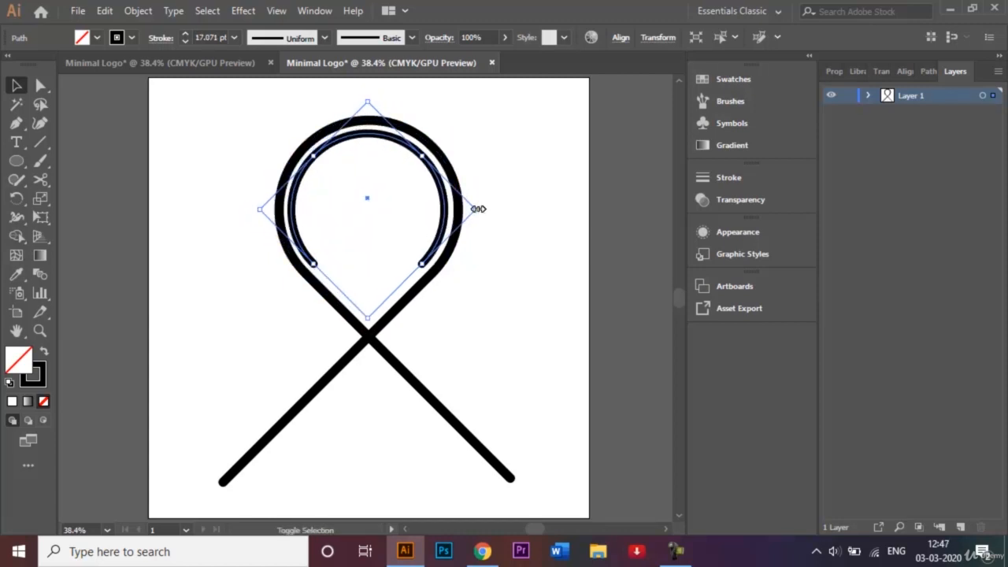
pyautogui.moveTo(477, 208); pyautogui.dragTo(463, 203)
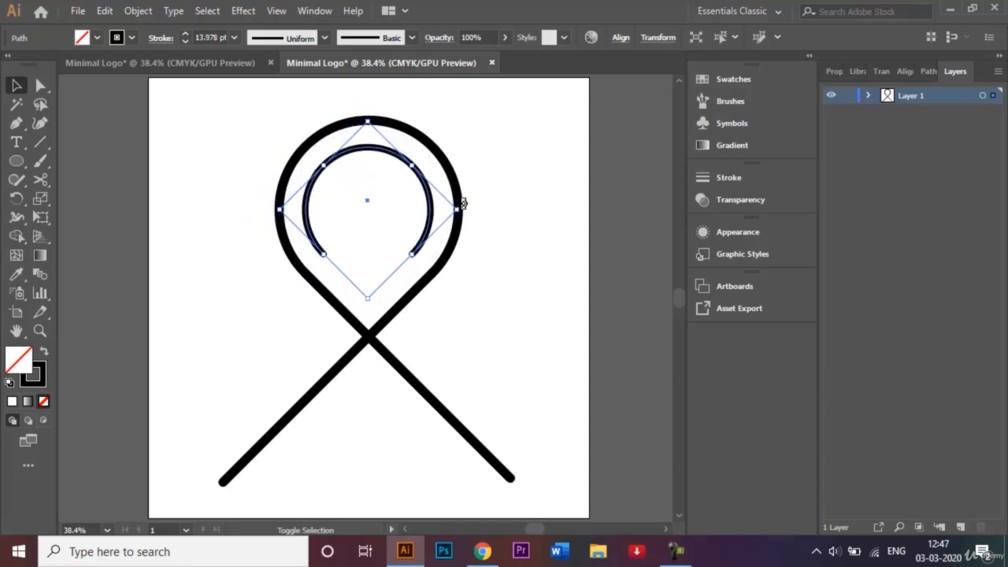
pyautogui.click(550, 227)
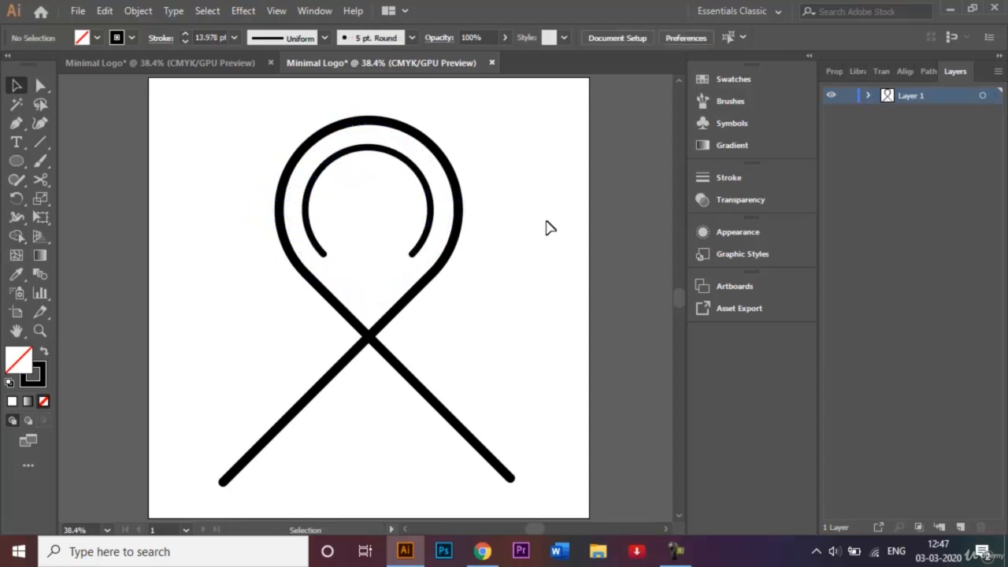
# Align the inner and outer arcs to each other by their horizontal centres, and deselect them
pyautogui.click(426, 192)
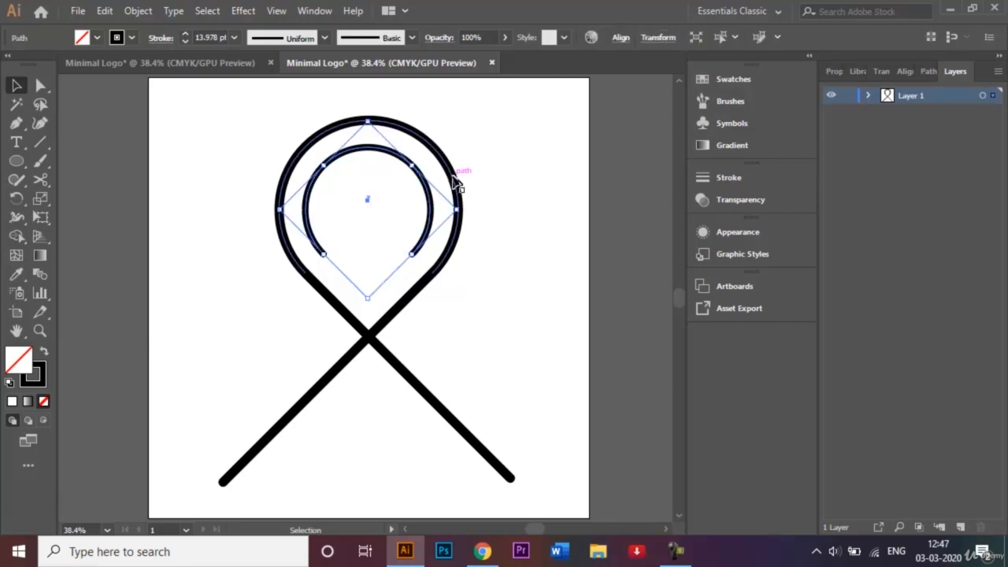
pyautogui.keyDown('shift'); pyautogui.click(455, 182); pyautogui.keyUp('shift')
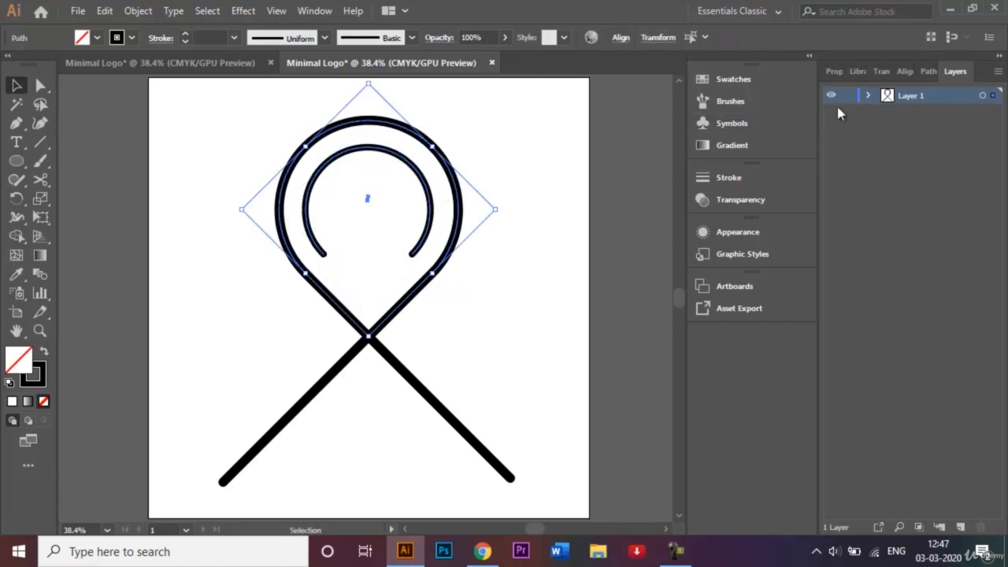
pyautogui.click(908, 73)
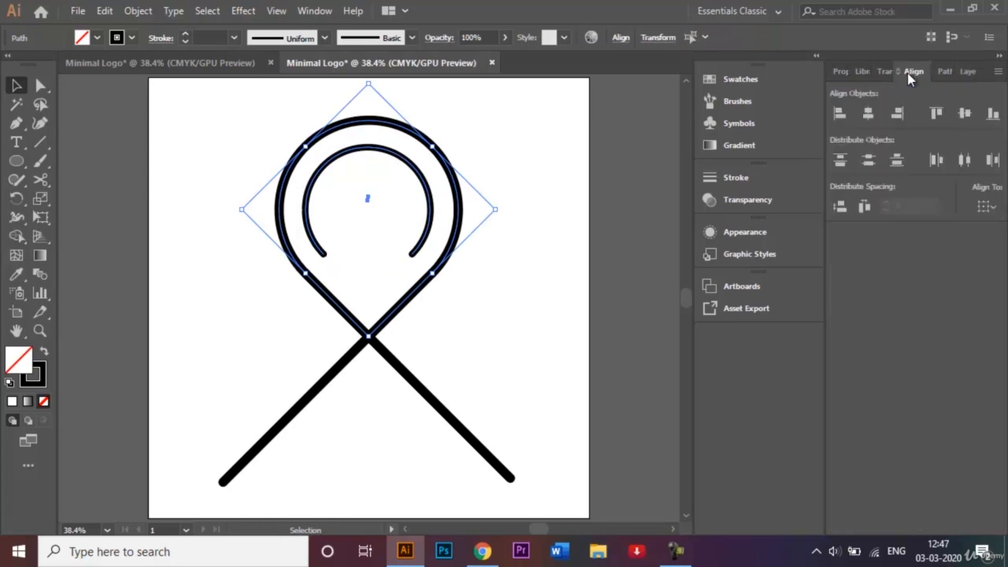
pyautogui.click(869, 120)
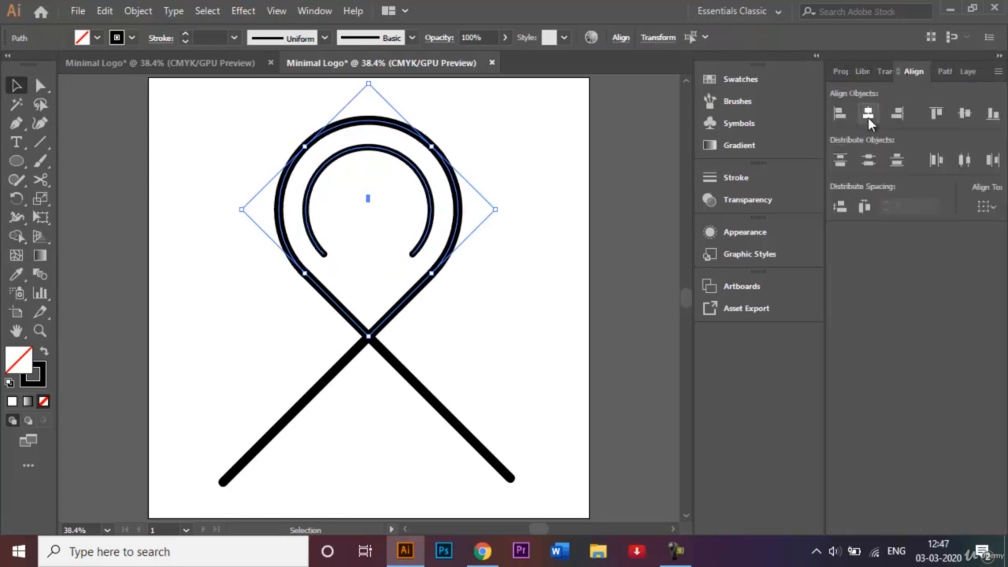
pyautogui.click(537, 166)
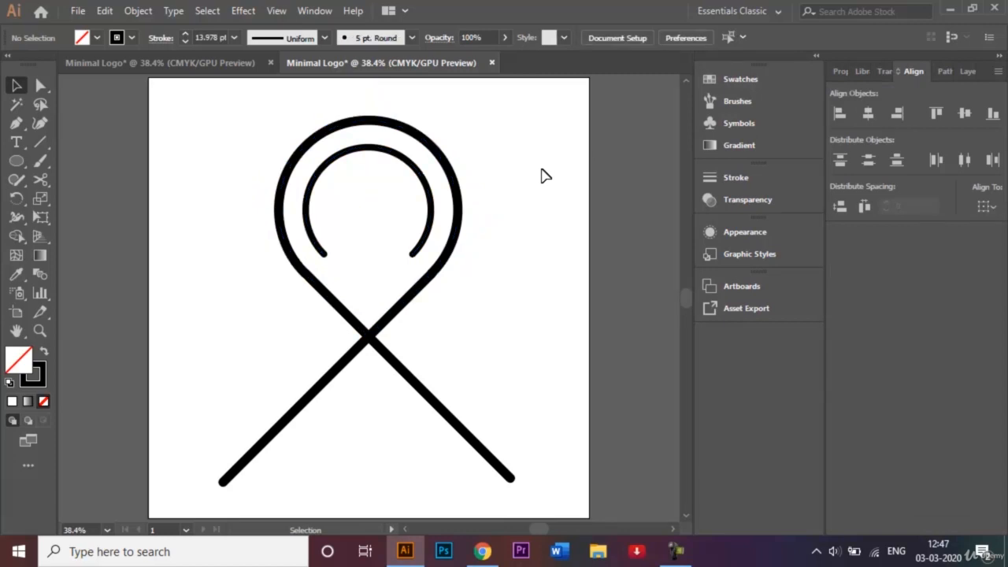
# Duplicate the inner arc and place the copy in the empty area left of the crossing legs
pyautogui.click(334, 375)
pyautogui.click(254, 344)
pyautogui.click(386, 156)
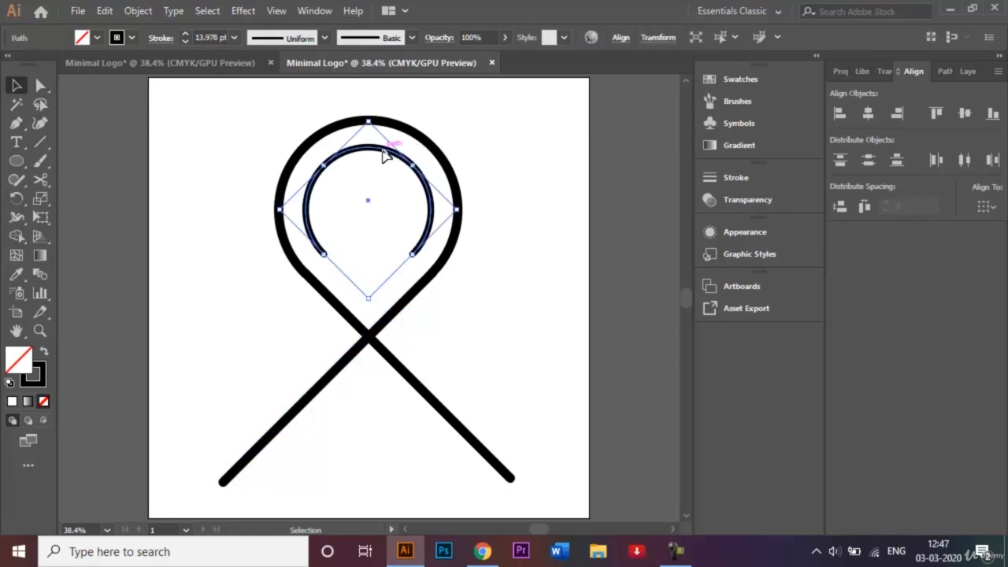
pyautogui.moveTo(383, 155); pyautogui.dragTo(261, 286)
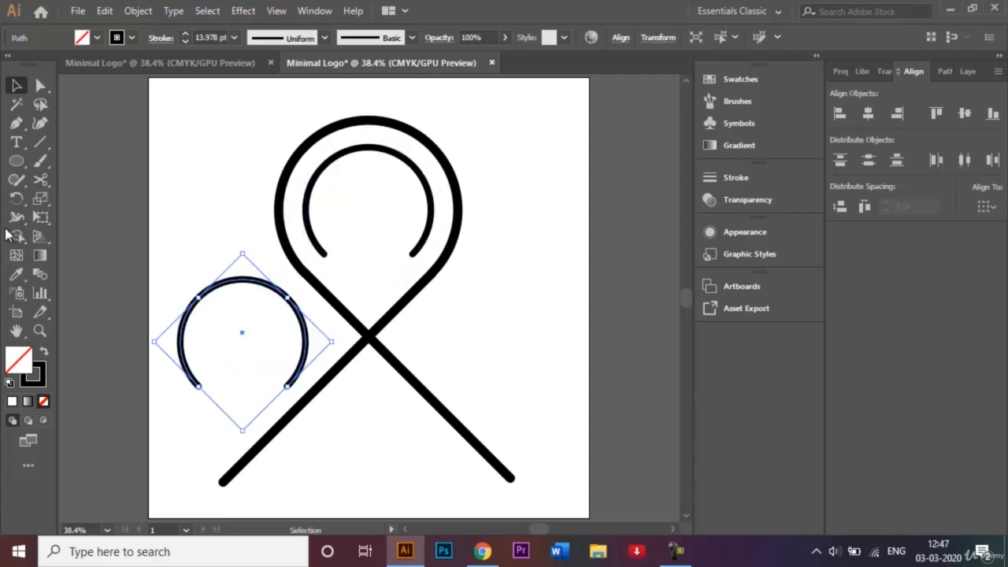
# Rotate the duplicated arc by 90° so its opening faces right towards the legs
pyautogui.click(17, 199)
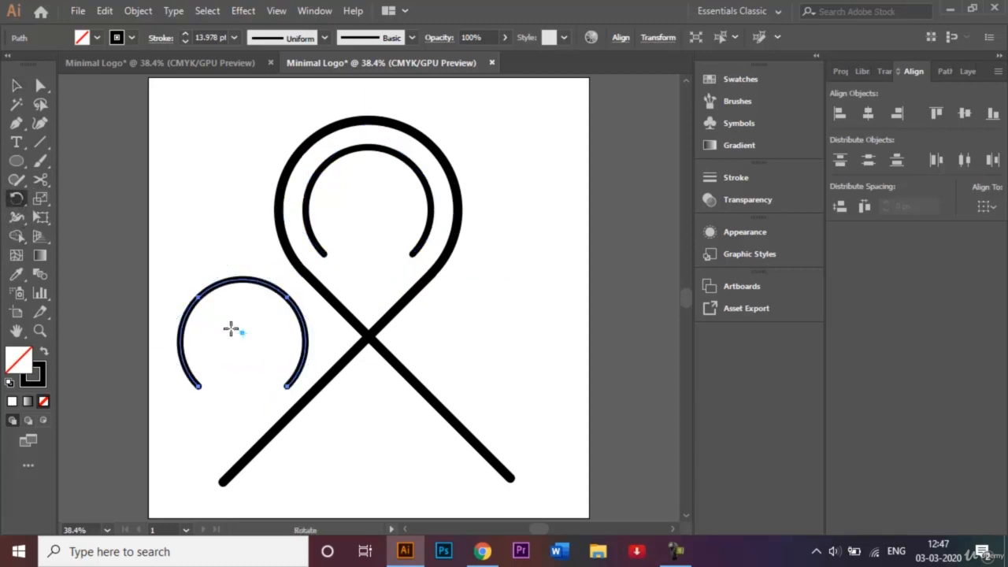
pyautogui.doubleClick(18, 199)
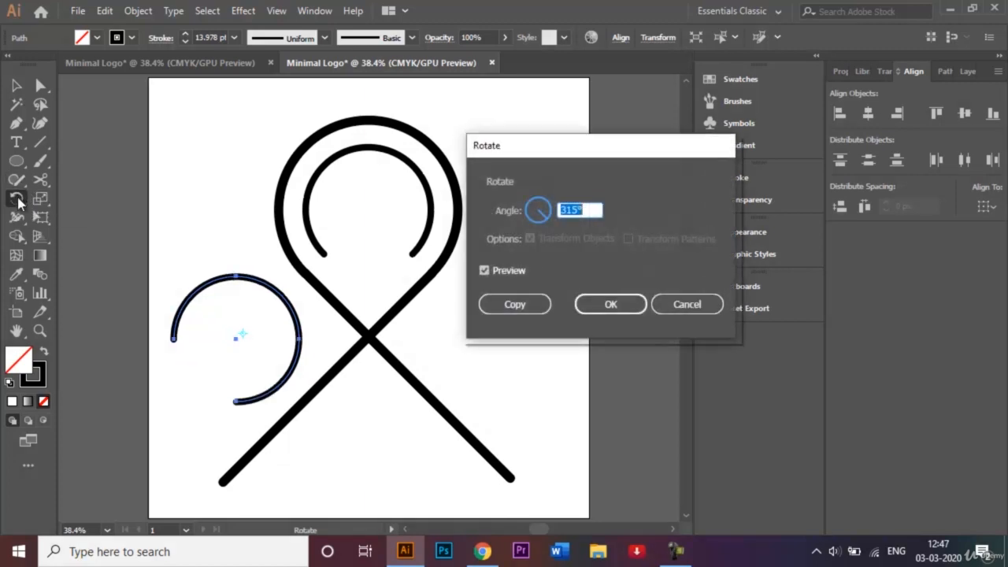
pyautogui.press('BackSpace')
pyautogui.write('90')
pyautogui.press('Return')
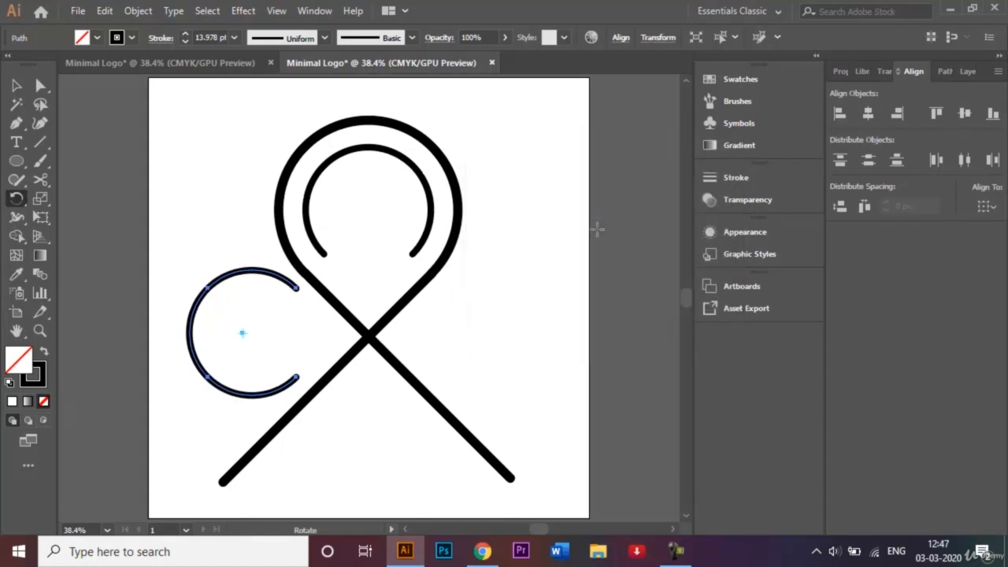
# Shrink the rotated arc proportionally to less than half its size and place it at the lower end of the left leg
pyautogui.click(18, 85)
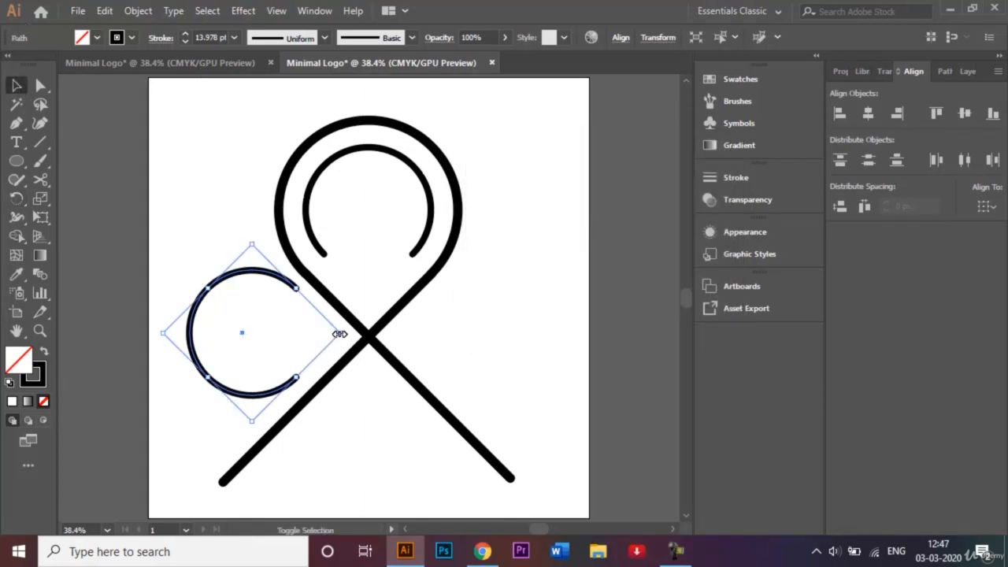
pyautogui.moveTo(340, 333); pyautogui.dragTo(293, 333)
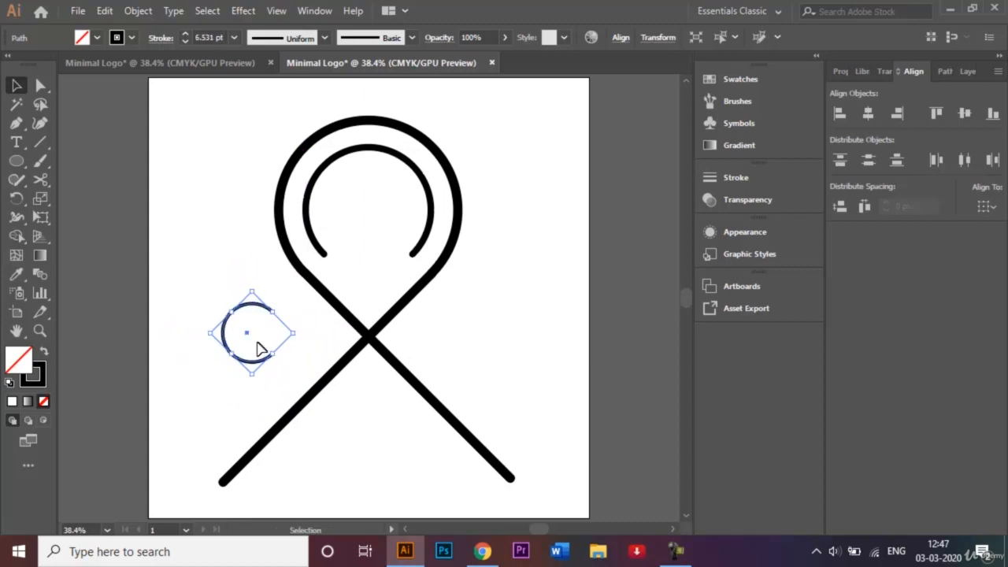
pyautogui.moveTo(249, 362); pyautogui.dragTo(206, 493)
# Enlarge the small arc slightly and move it up so its lower end meets the end of the left leg
pyautogui.hotkey('ctrl', '=')
pyautogui.hotkey('ctrl', '=')
pyautogui.hotkey('ctrl', '=')
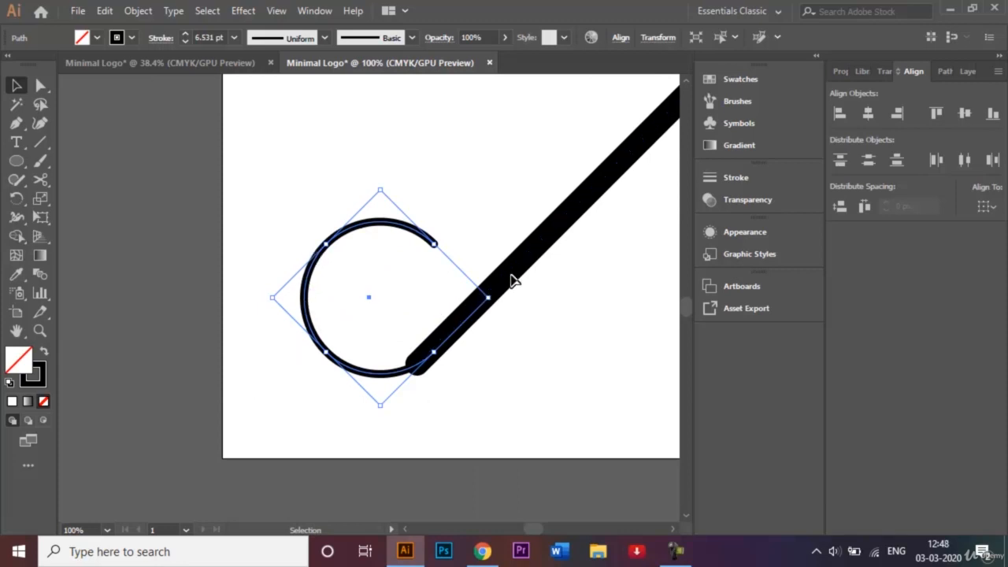
pyautogui.moveTo(380, 189); pyautogui.dragTo(369, 168)
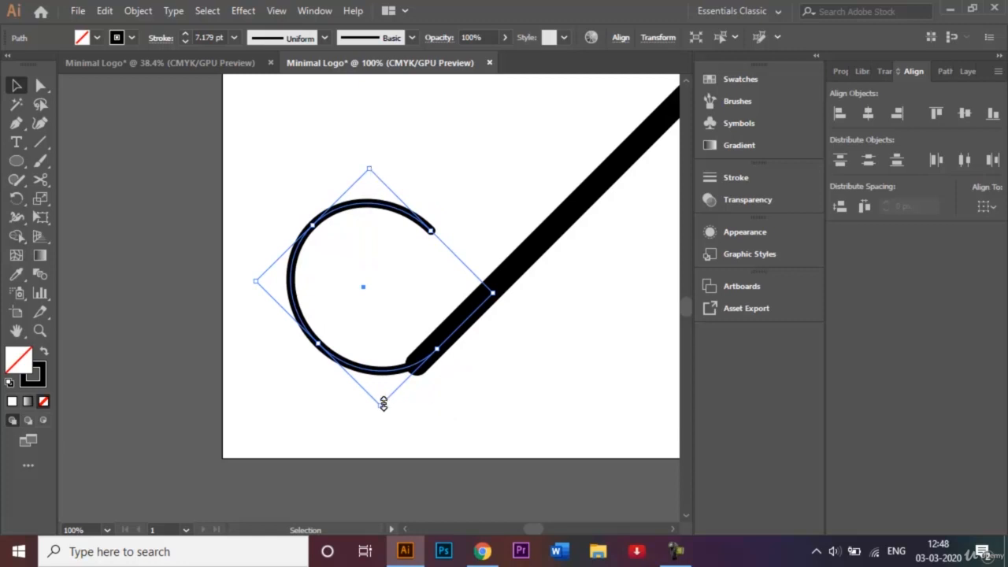
pyautogui.moveTo(383, 405); pyautogui.dragTo(375, 430)
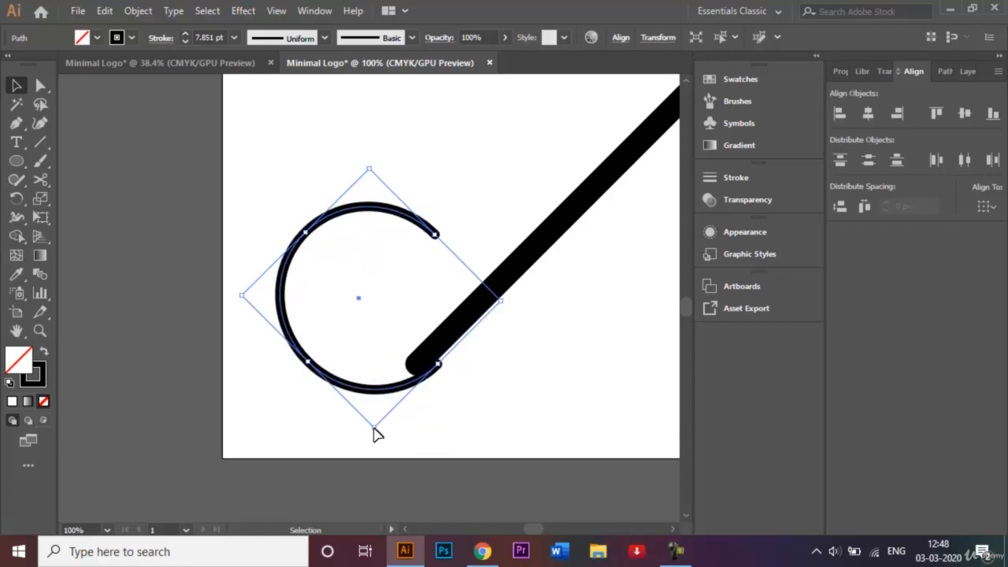
pyautogui.hotkey('shift', 'Up')
pyautogui.press('Up')
pyautogui.press('Up')
pyautogui.press('Up')
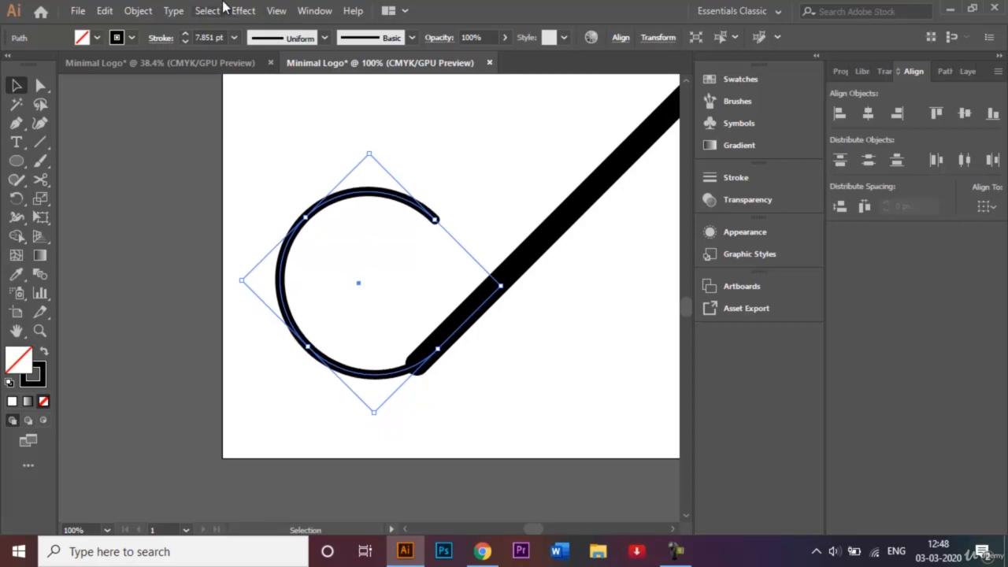
# Set the small arc's stroke weight to 20 pt and deselect it
pyautogui.click(233, 38)
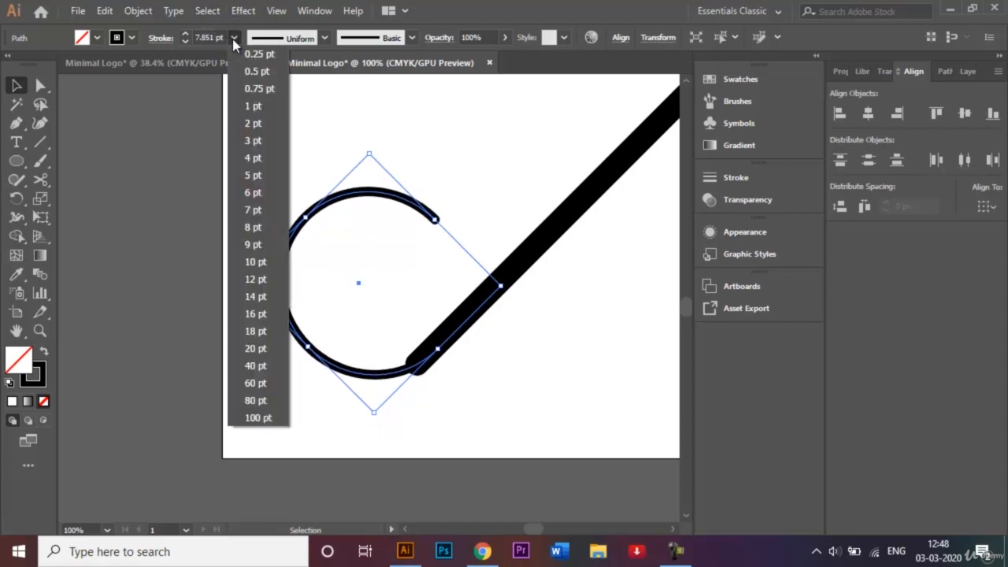
pyautogui.click(263, 347)
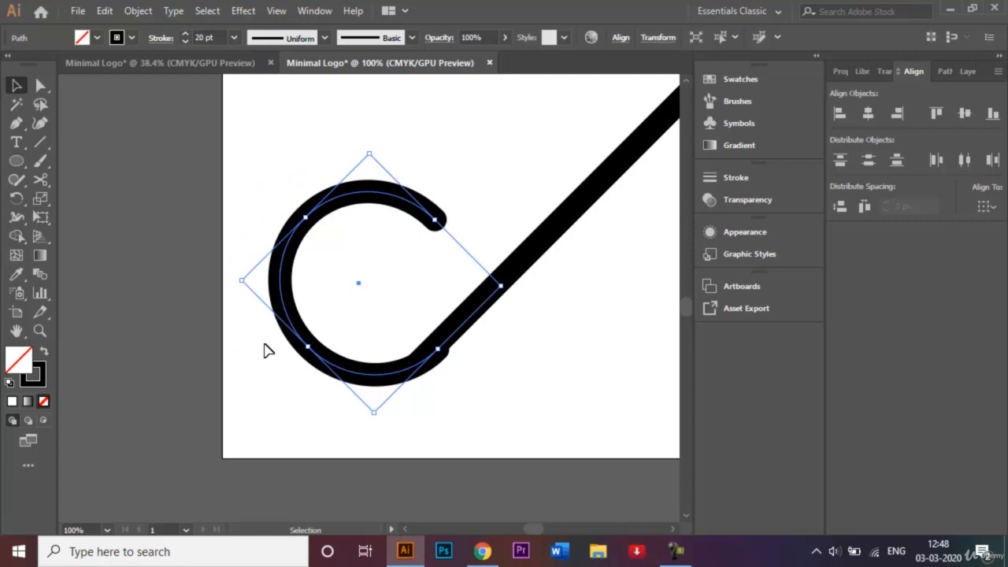
pyautogui.click(480, 223)
# Nudge the small arc left and down in fine steps until its lower end blends smoothly into the left leg, then deselect it
pyautogui.click(408, 193)
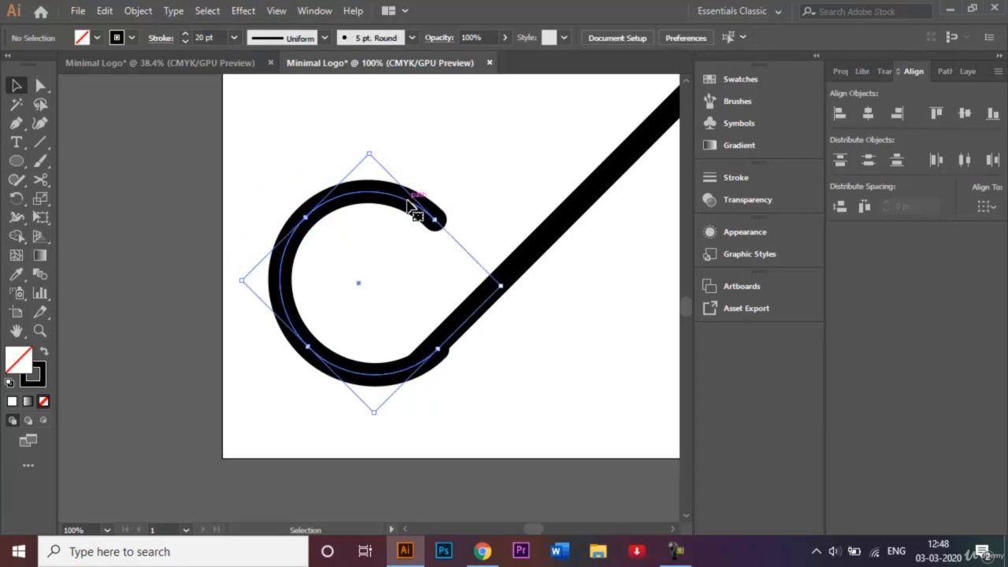
pyautogui.press('Down')
pyautogui.press('Down')
pyautogui.press('Down')
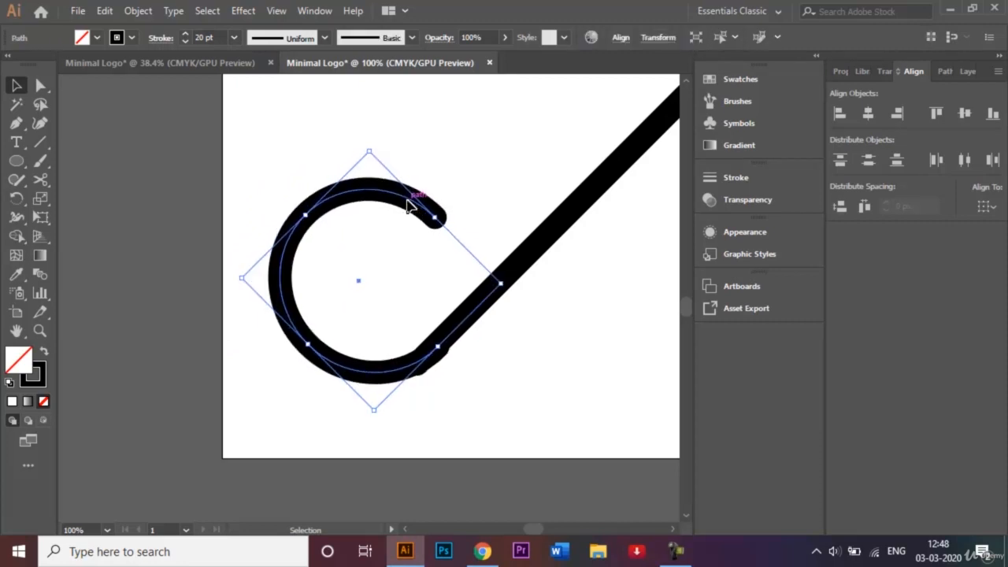
pyautogui.press('Left')
pyautogui.press('Left')
pyautogui.press('Left')
pyautogui.press('Left')
pyautogui.press('Down')
pyautogui.press('Down')
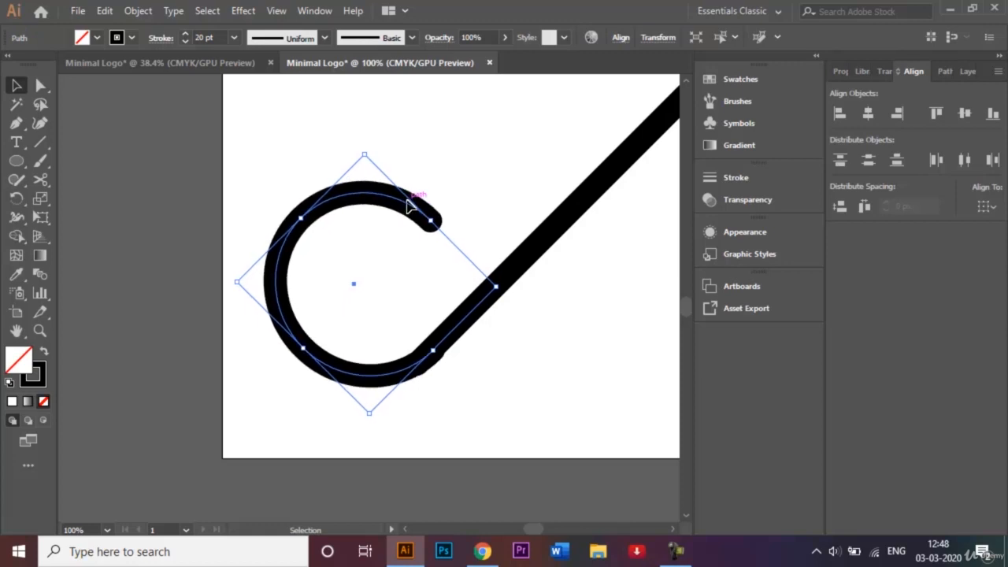
pyautogui.press('Left')
pyautogui.press('Left')
pyautogui.press('Left')
pyautogui.press('Down')
pyautogui.press('Left')
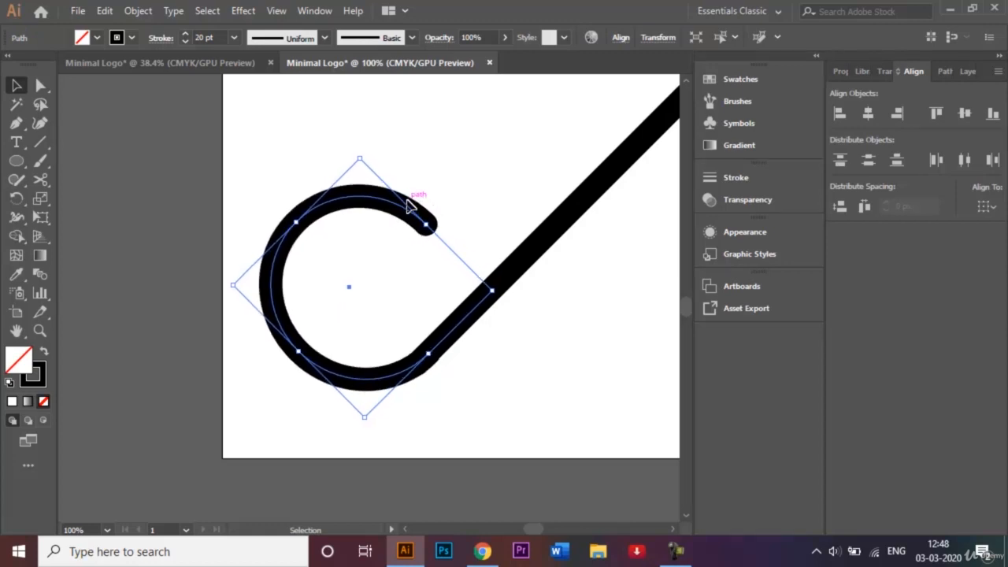
pyautogui.click(486, 161)
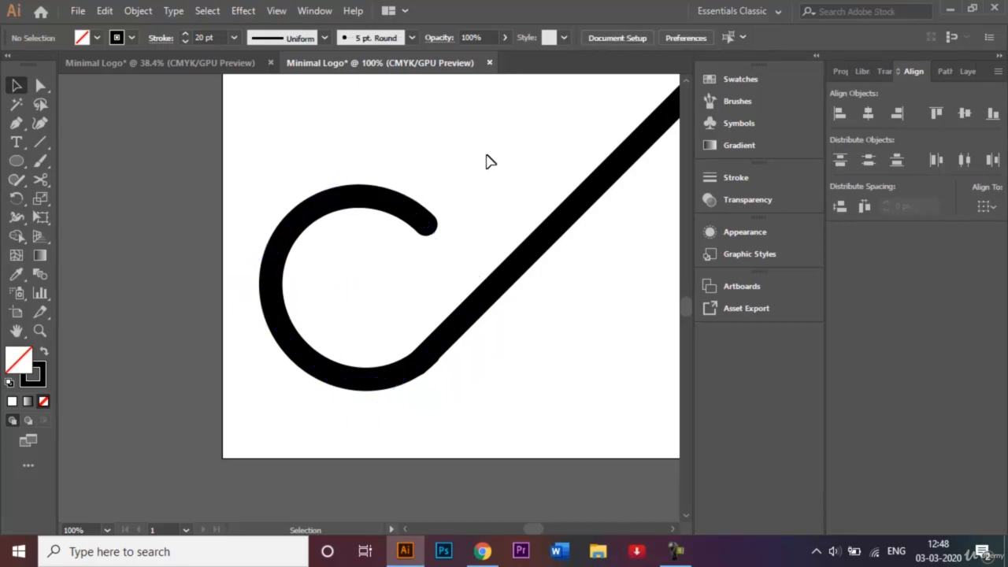
pyautogui.hotkey('ctrl', '0')
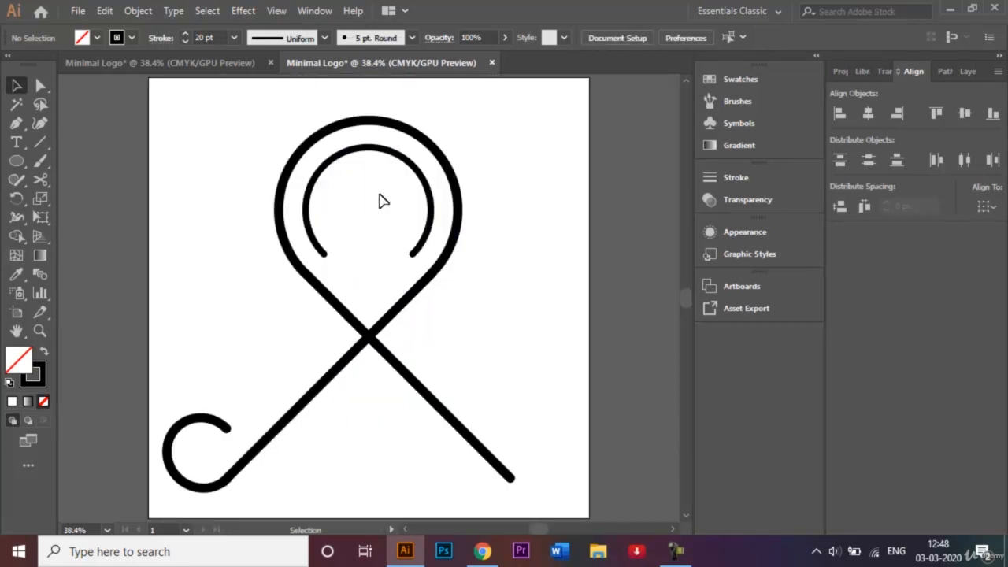
# Create a mirrored copy of the small hook arc by reflecting it across the vertical axis
pyautogui.click(206, 425)
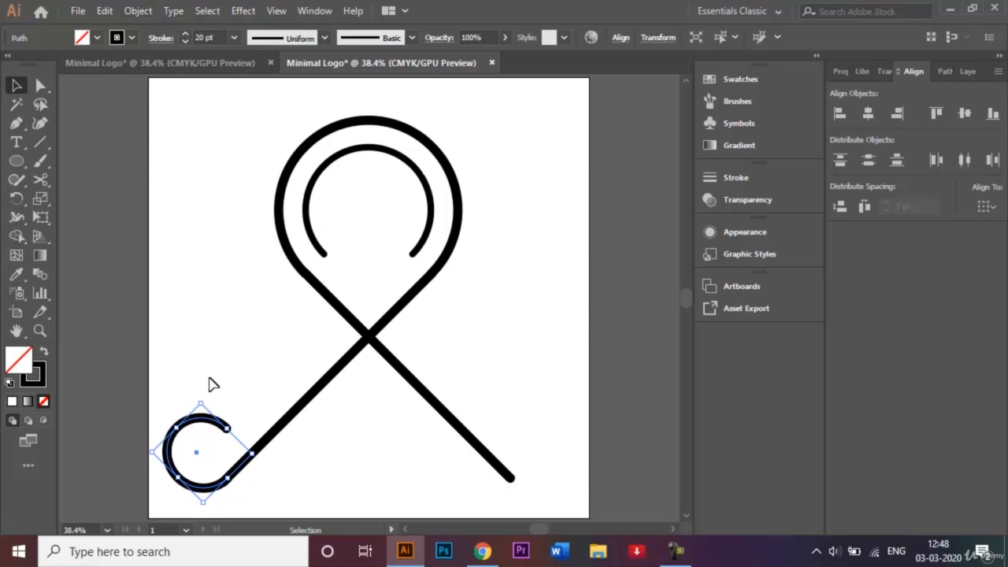
pyautogui.click(148, 11)
pyautogui.moveTo(209, 28)
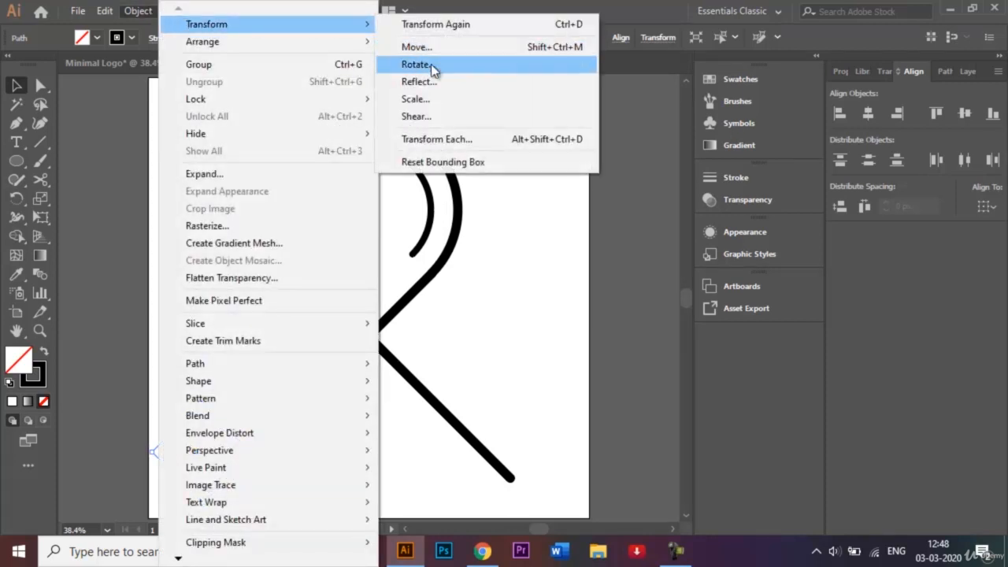
pyautogui.click(442, 83)
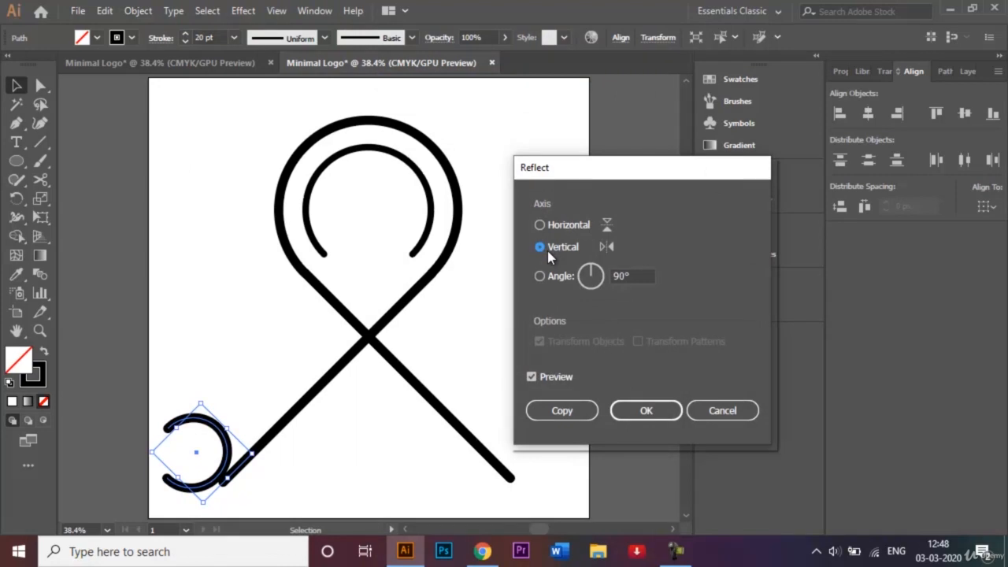
pyautogui.click(561, 410)
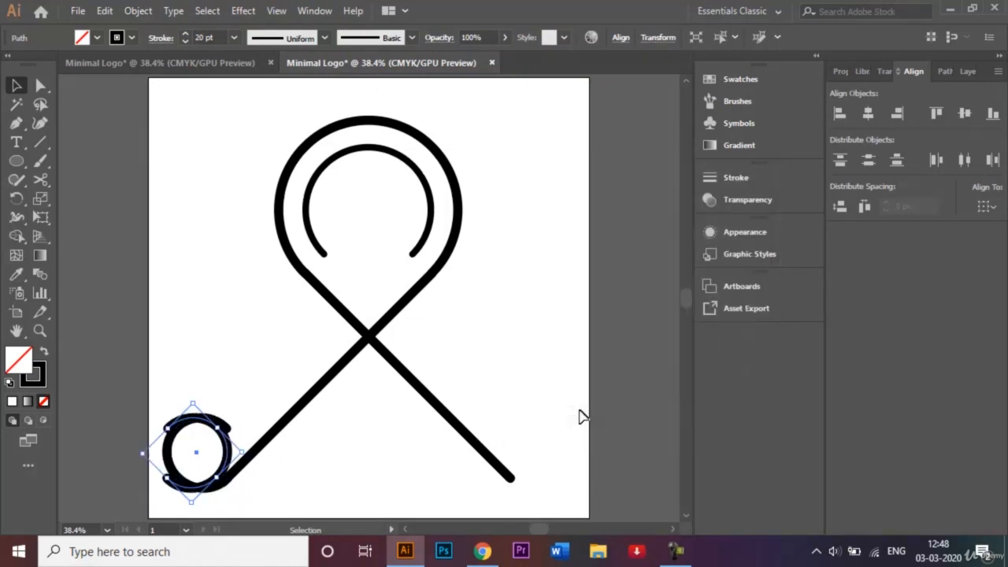
# Move the mirrored hook straight right until it joins the lower end of the right leg, and deselect it
pyautogui.press('Right')
pyautogui.press('Right')
pyautogui.press('Right')
pyautogui.press('Right')
pyautogui.press('Right')
pyautogui.press('Right')
pyautogui.press('Right')
pyautogui.press('Right')
pyautogui.press('Right')
pyautogui.press('Right')
pyautogui.press('Right')
pyautogui.press('Right')
pyautogui.press('Right')
pyautogui.press('Right')
pyautogui.press('Right')
pyautogui.press('Right')
pyautogui.press('Right')
pyautogui.press('Right')
pyautogui.press('Right')
pyautogui.press('Right')
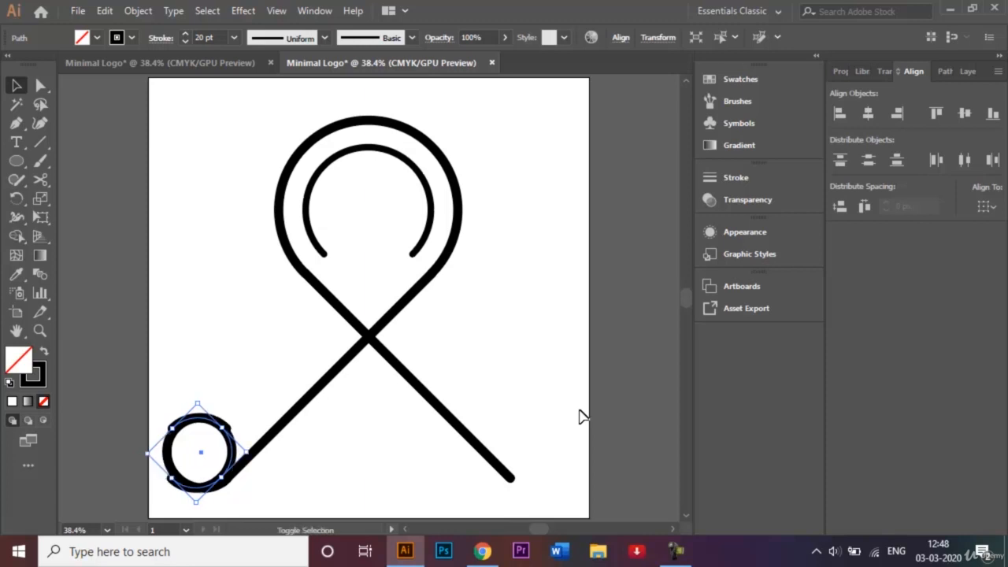
pyautogui.press('Right')
pyautogui.press('Right')
pyautogui.press('Right')
pyautogui.press('Right')
pyautogui.press('Right')
pyautogui.press('Right')
pyautogui.press('Right')
pyautogui.press('Right')
pyautogui.press('Right')
pyautogui.press('Right')
pyautogui.press('Right')
pyautogui.press('Right')
pyautogui.press('Right')
pyautogui.press('Right')
pyautogui.press('Right')
pyautogui.press('Right')
pyautogui.press('Right')
pyautogui.press('Right')
pyautogui.press('Right')
pyautogui.press('Right')
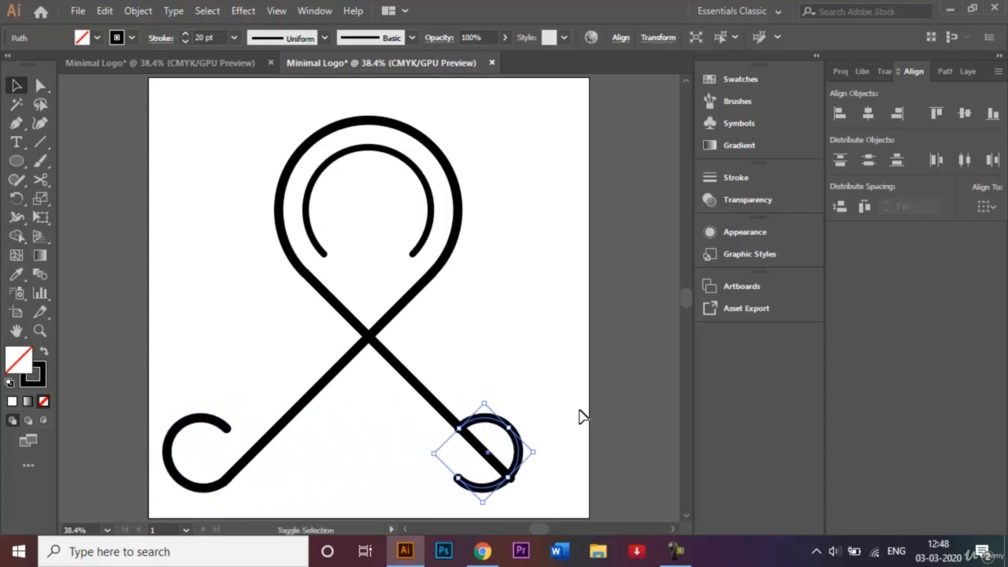
pyautogui.press('Right')
pyautogui.press('Right')
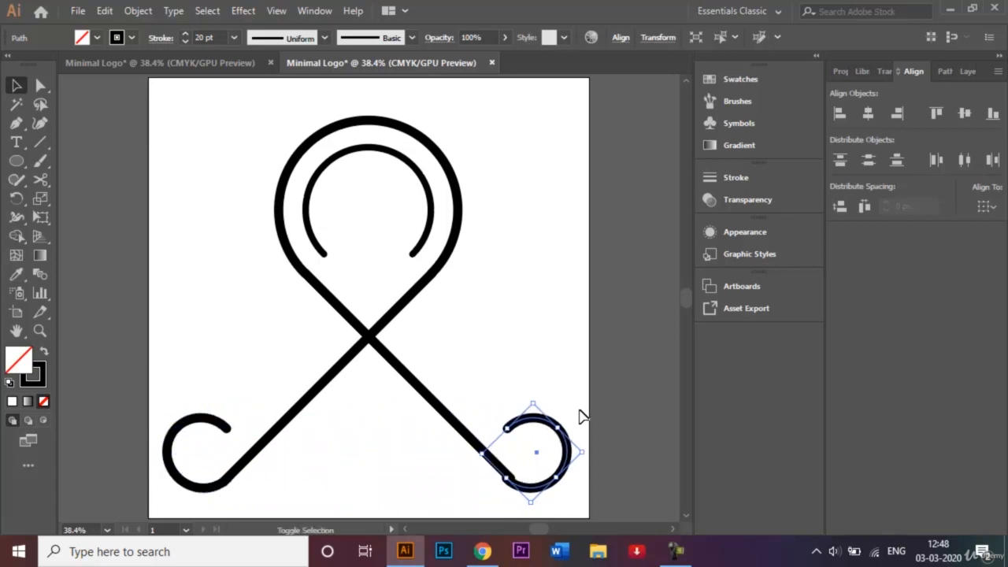
pyautogui.click(510, 356)
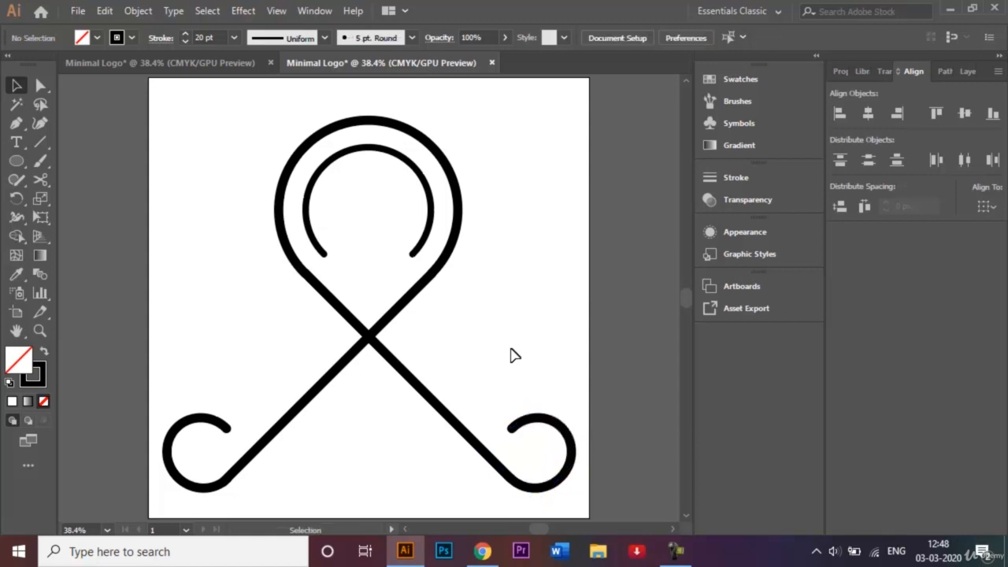
# Duplicate the right leg together with its hook and place the copy parallel above it, in line with the inner arc's left end
pyautogui.click(175, 429)
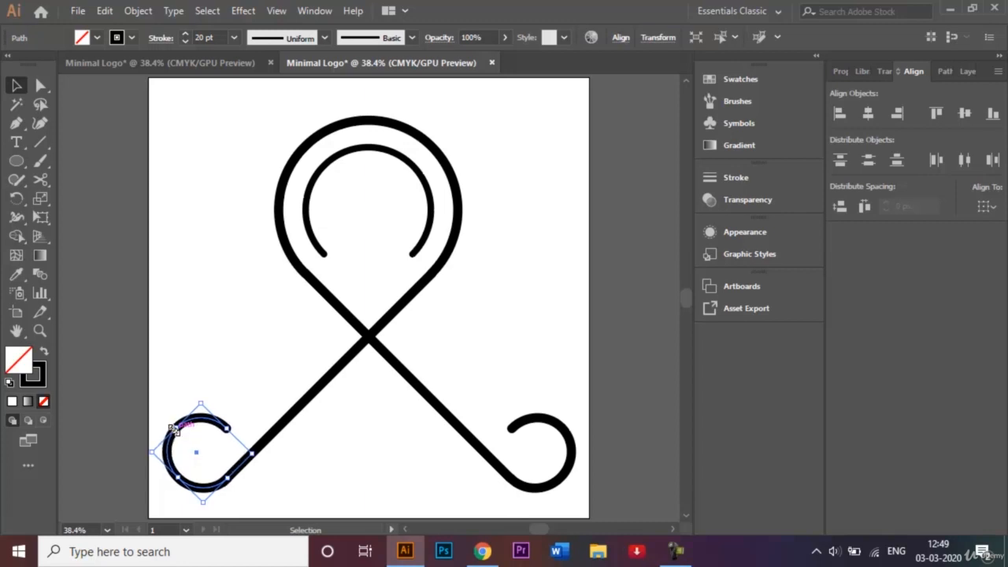
pyautogui.click(267, 377)
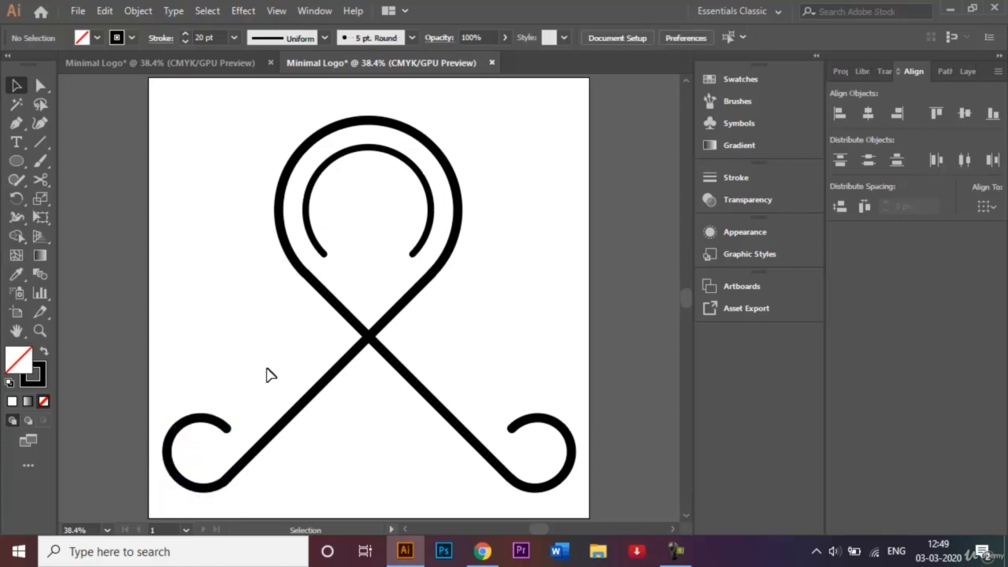
pyautogui.click(435, 399)
pyautogui.keyDown('shift'); pyautogui.click(534, 429); pyautogui.keyUp('shift')
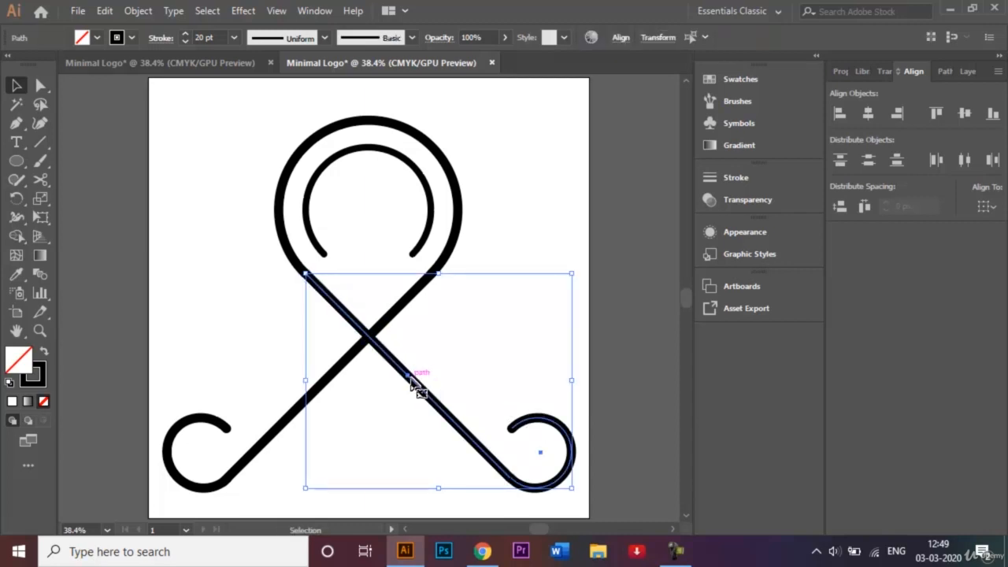
pyautogui.moveTo(417, 386); pyautogui.dragTo(426, 359)
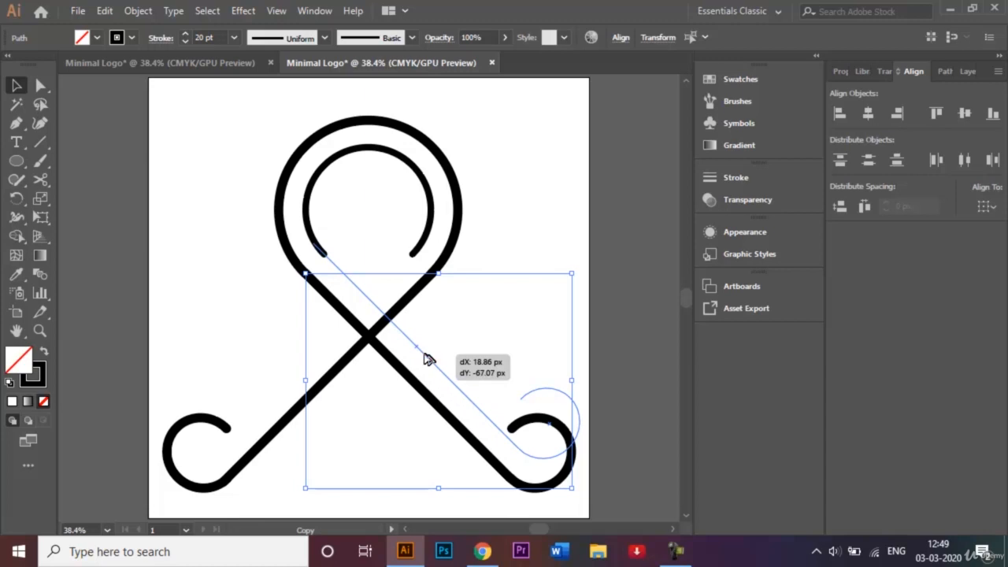
pyautogui.moveTo(425, 359); pyautogui.dragTo(369, 299)
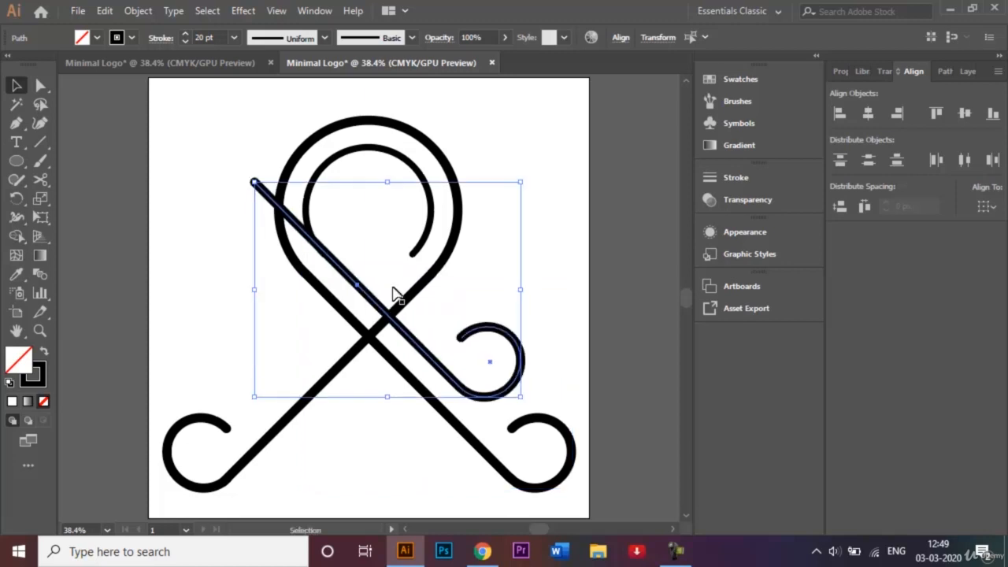
pyautogui.click(562, 266)
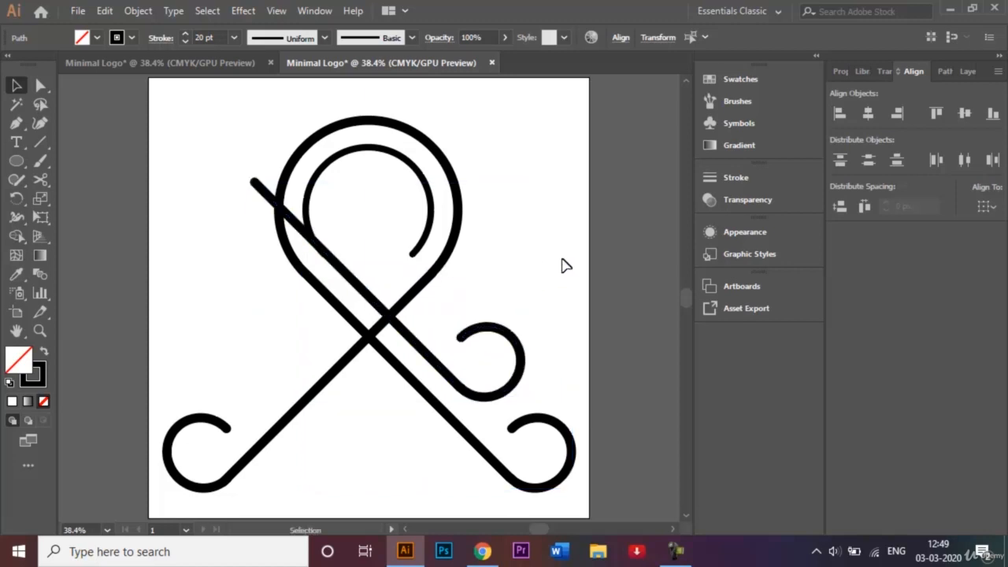
# Set the inner arc's stroke weight to 20 pt and deselect it
pyautogui.click(363, 158)
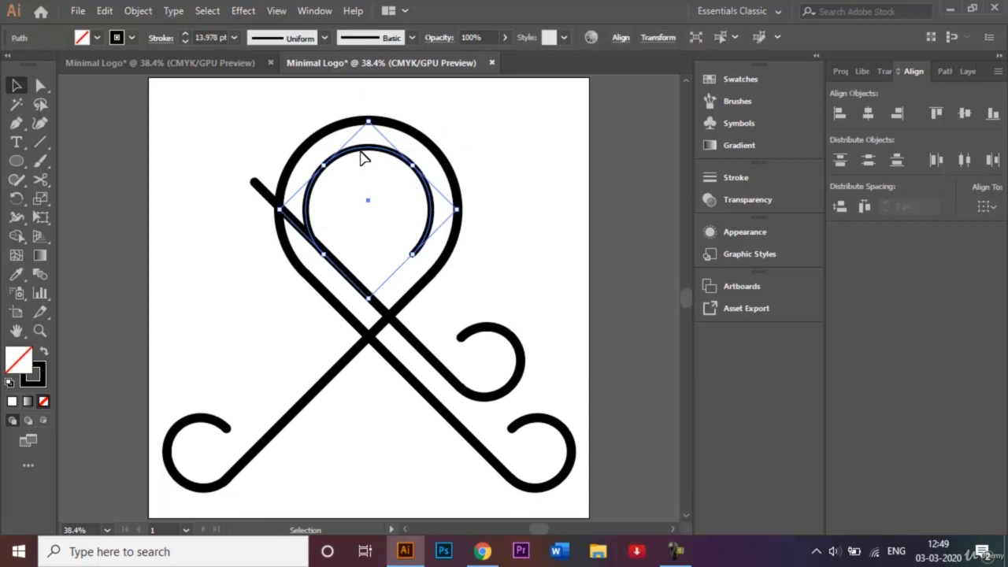
pyautogui.click(234, 37)
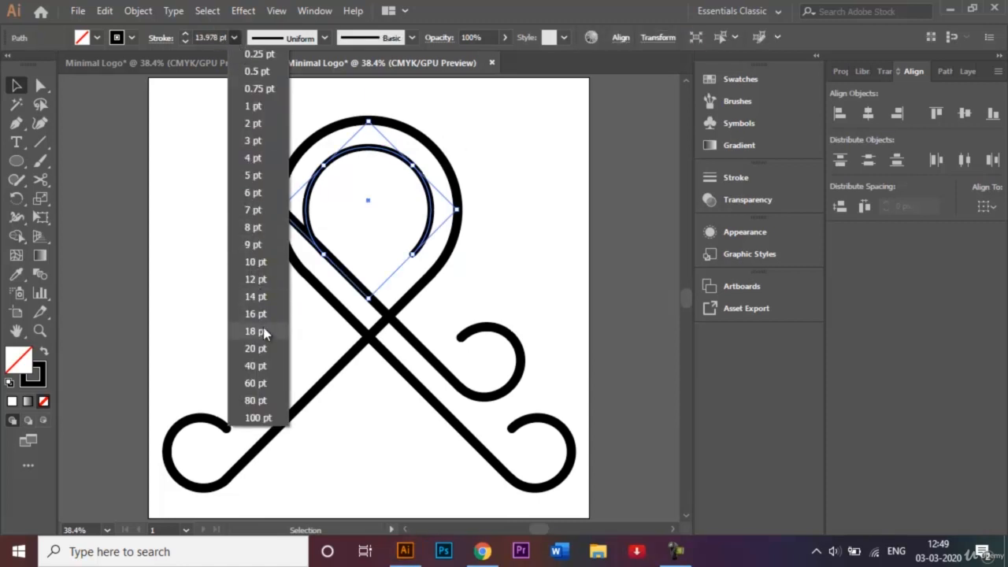
pyautogui.click(262, 349)
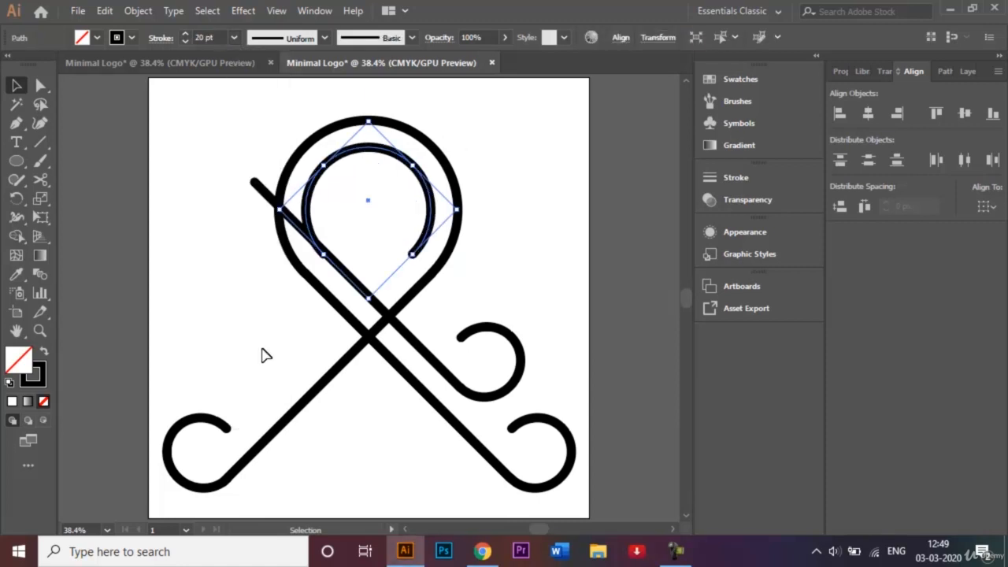
pyautogui.click(554, 293)
# Shorten the upper inner leg by moving only its top end point down to the inner arc's left end, and deselect it
pyautogui.hotkey('ctrl', '=')
pyautogui.hotkey('ctrl', '=')
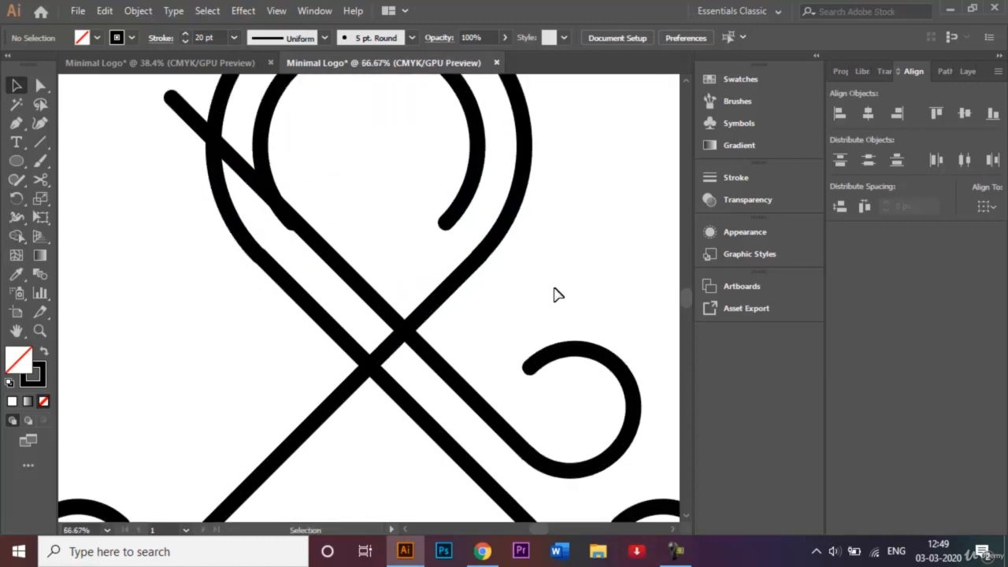
pyautogui.click(40, 84)
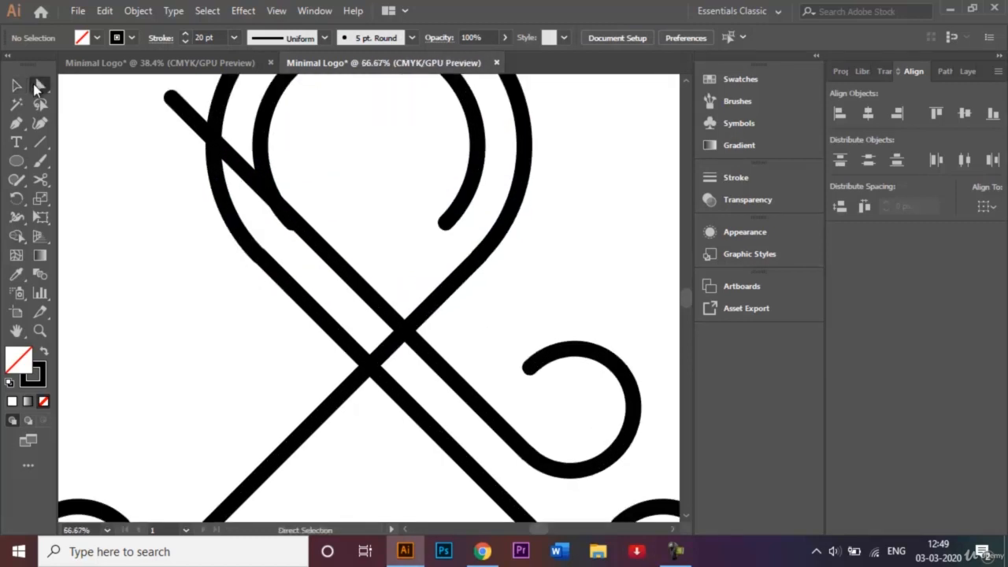
pyautogui.click(171, 98)
pyautogui.click(170, 98)
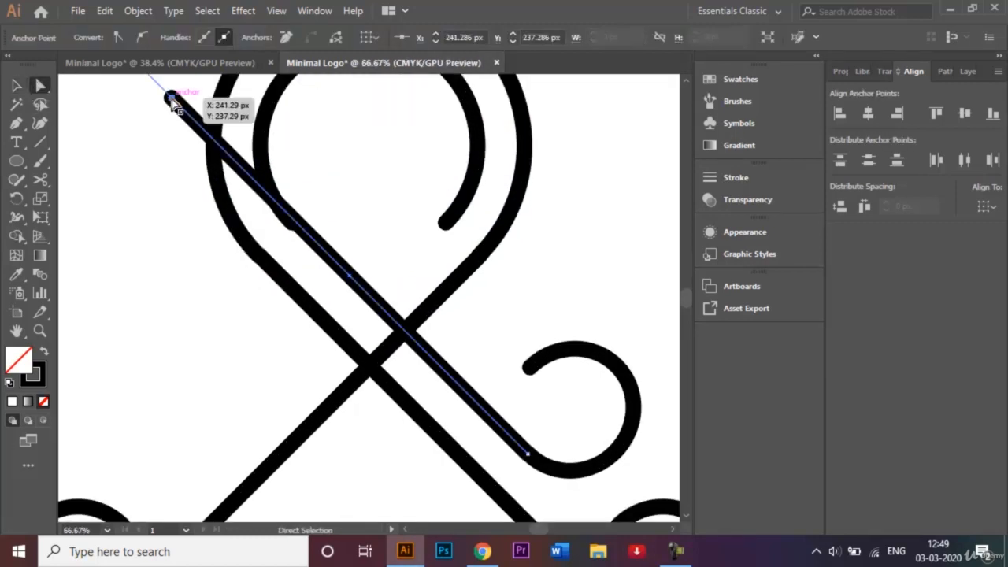
pyautogui.moveTo(171, 100); pyautogui.dragTo(292, 224)
pyautogui.click(117, 191)
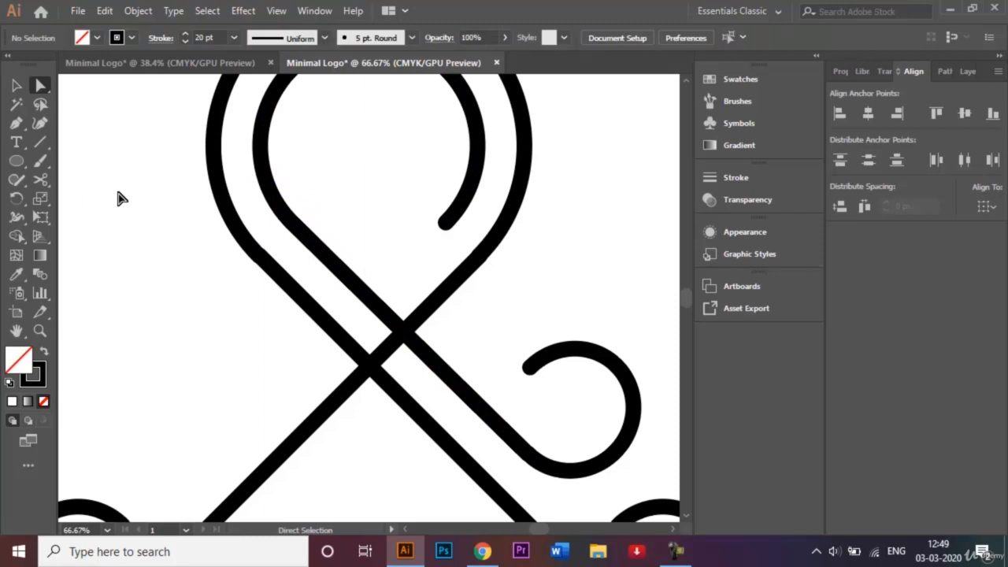
# Select the inner right leg together with its hook and create a copy reflected across the vertical axis
pyautogui.click(16, 85)
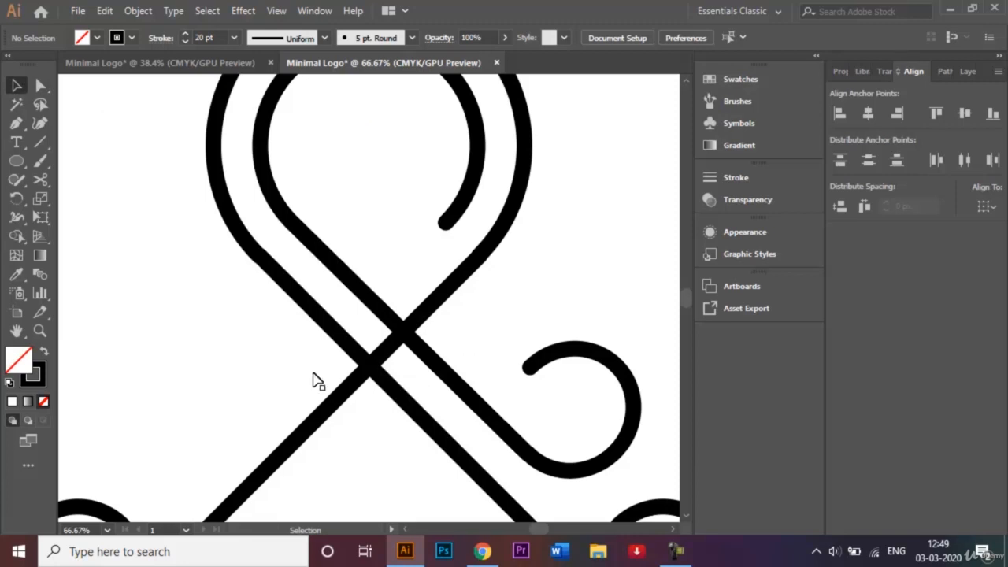
pyautogui.click(458, 387)
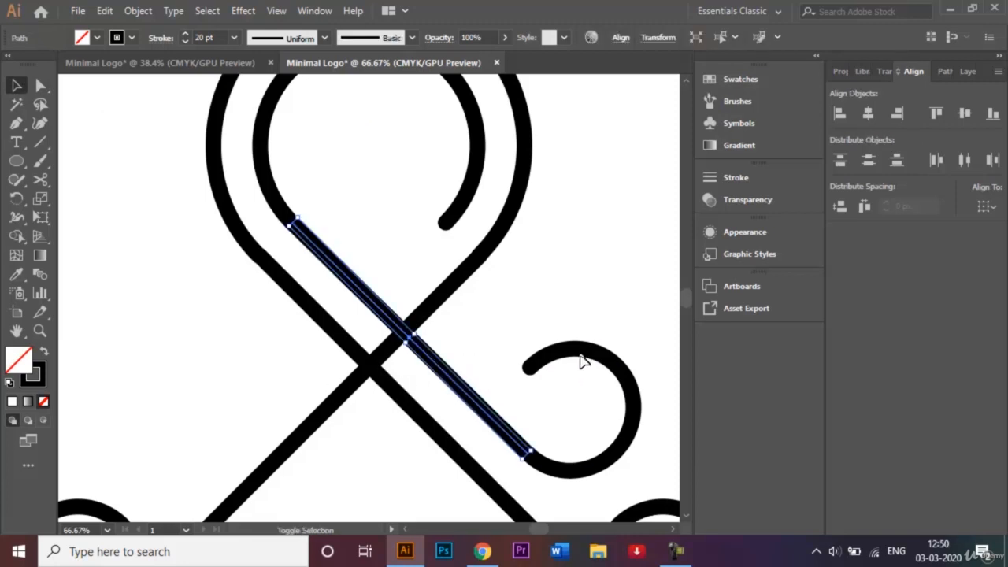
pyautogui.keyDown('shift'); pyautogui.click(580, 356); pyautogui.keyUp('shift')
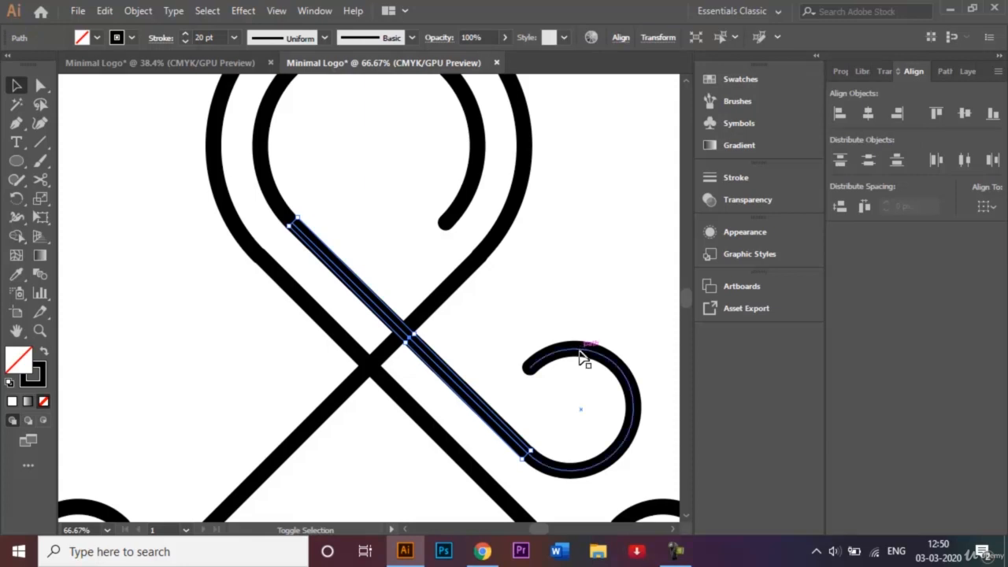
pyautogui.hotkey('ctrl', 'j')
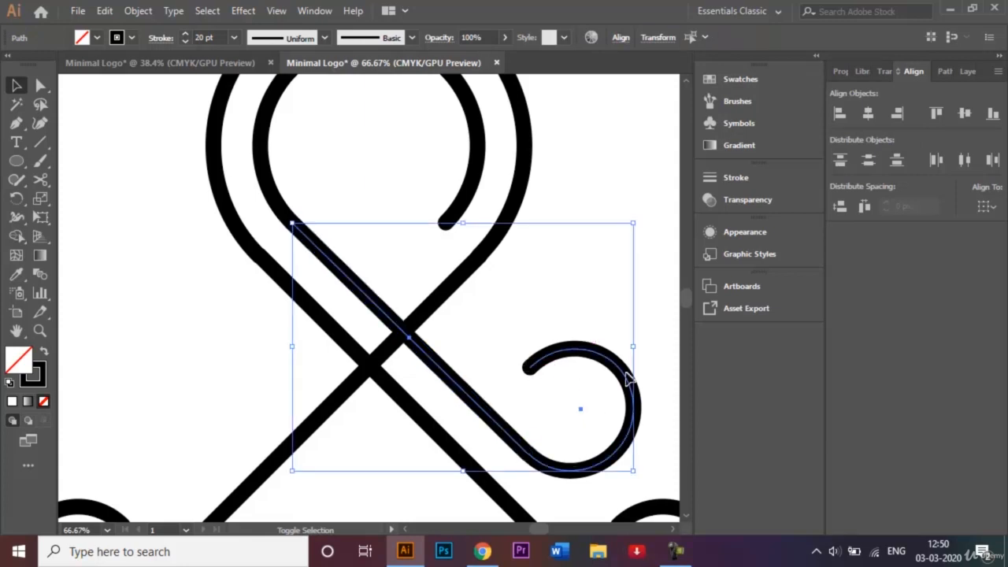
pyautogui.click(135, 10)
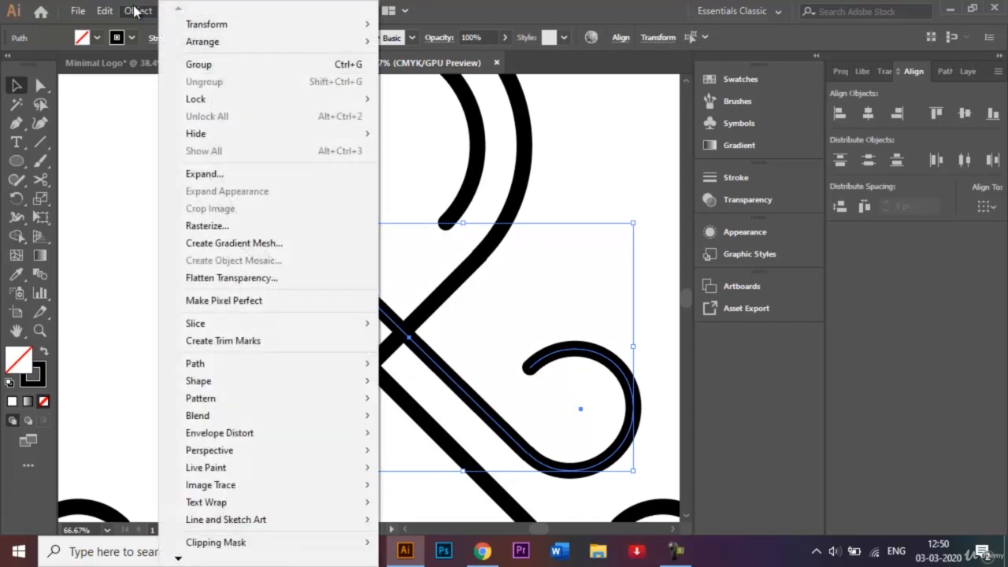
pyautogui.moveTo(260, 24)
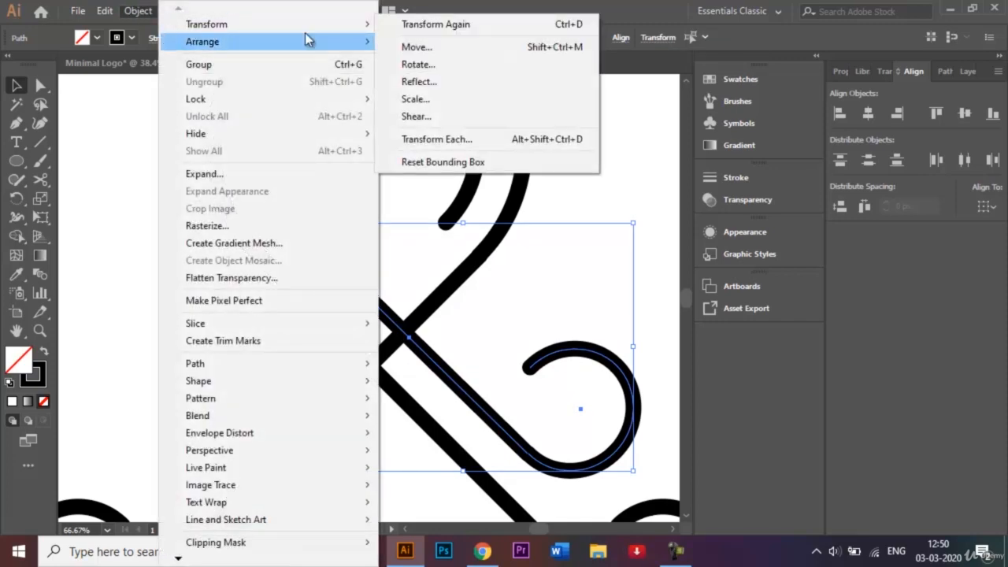
pyautogui.click(417, 81)
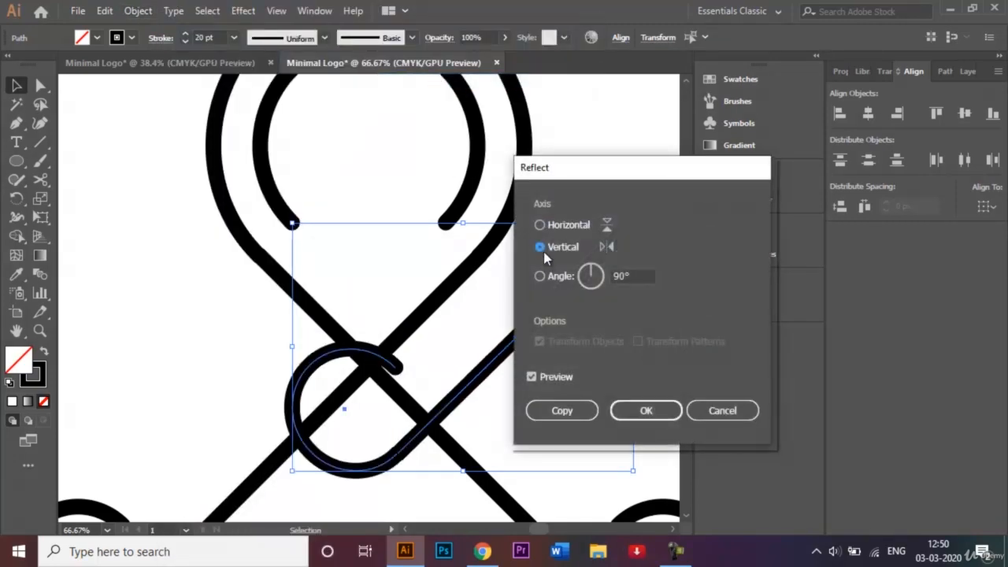
pyautogui.click(583, 411)
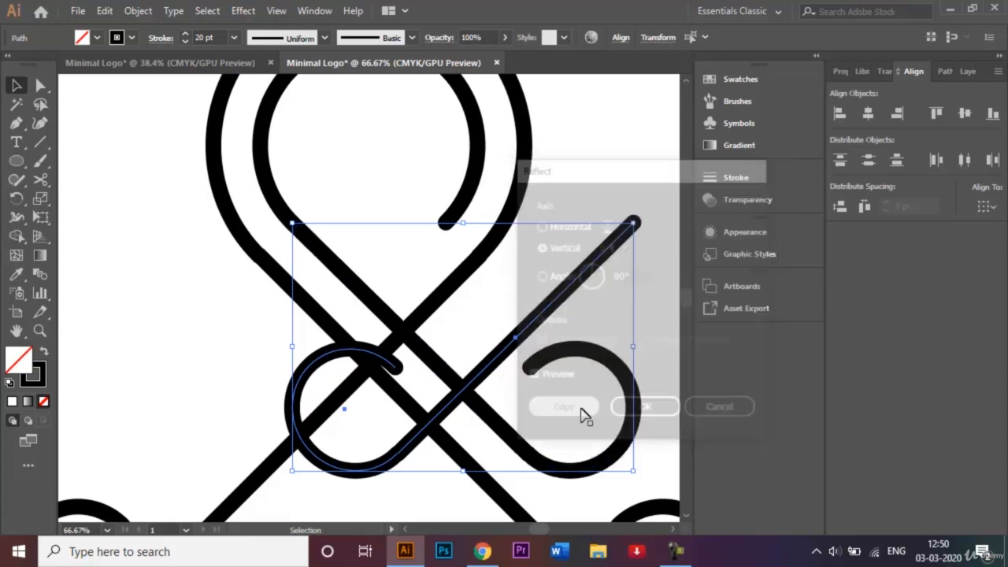
# Move the mirrored leg and hook straight left until the leg's top end meets the inner arc's right end, and deselect them
pyautogui.hotkey('shift', 'Left')
pyautogui.hotkey('shift', 'Left')
pyautogui.hotkey('shift', 'Left')
pyautogui.hotkey('shift', 'Left')
pyautogui.hotkey('shift', 'Left')
pyautogui.hotkey('shift', 'Left')
pyautogui.hotkey('shift', 'Left')
pyautogui.hotkey('shift', 'Left')
pyautogui.hotkey('shift', 'Left')
pyautogui.hotkey('shift', 'Left')
pyautogui.hotkey('shift', 'Left')
pyautogui.hotkey('shift', 'Left')
pyautogui.hotkey('shift', 'Left')
pyautogui.hotkey('shift', 'Left')
pyautogui.hotkey('shift', 'Left')
pyautogui.hotkey('shift', 'Left')
pyautogui.hotkey('shift', 'Left')
pyautogui.hotkey('shift', 'Left')
pyautogui.hotkey('shift', 'Left')
pyautogui.hotkey('shift', 'Left')
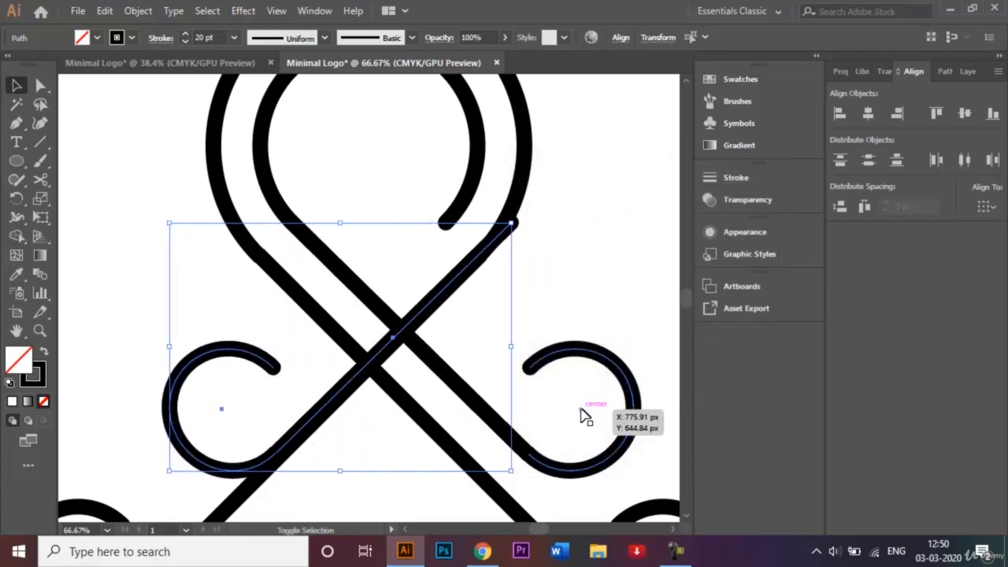
pyautogui.hotkey('shift', 'Left')
pyautogui.hotkey('shift', 'Left')
pyautogui.hotkey('shift', 'Left')
pyautogui.hotkey('shift', 'Left')
pyautogui.hotkey('shift', 'Left')
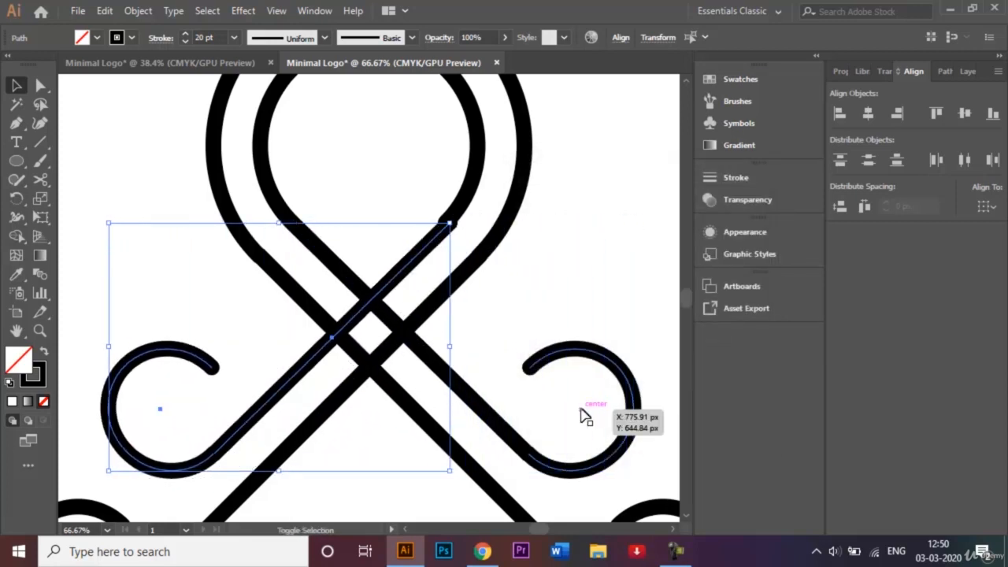
pyautogui.press('Left')
pyautogui.press('Left')
pyautogui.press('Left')
pyautogui.press('Left')
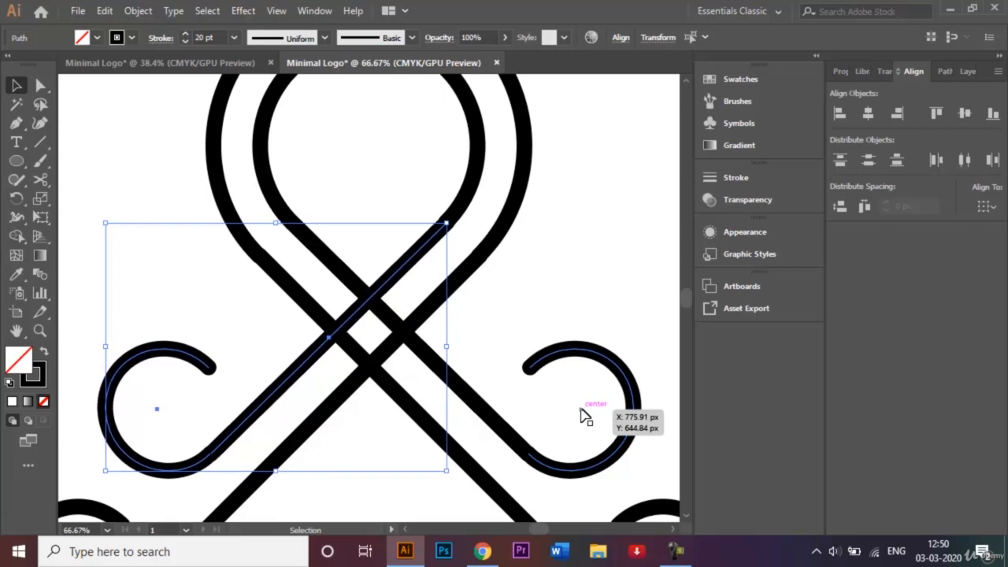
pyautogui.click(600, 297)
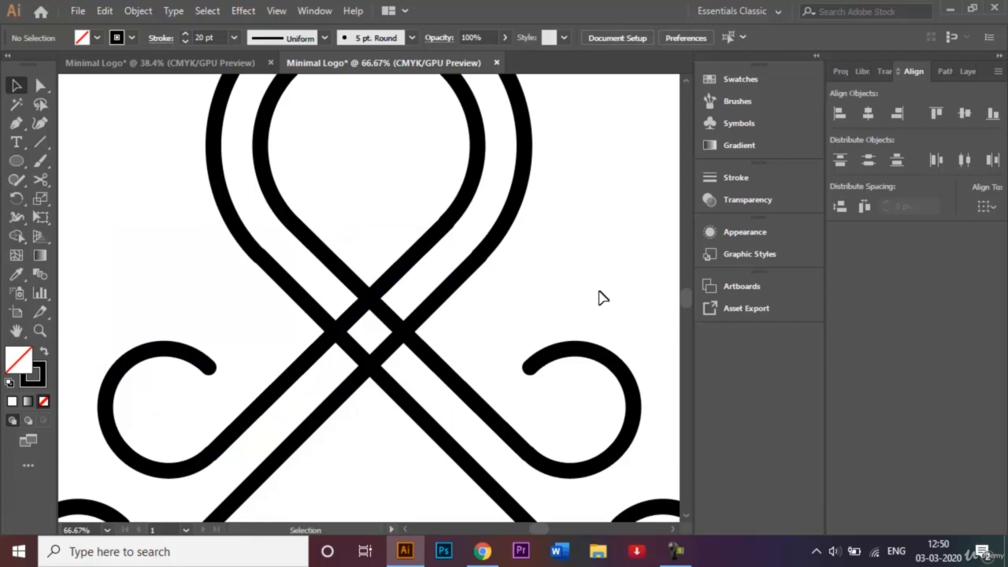
# Compare the whole drawing with the finished logo in the other open document, and return to the drawing
pyautogui.hotkey('ctrl', '0')
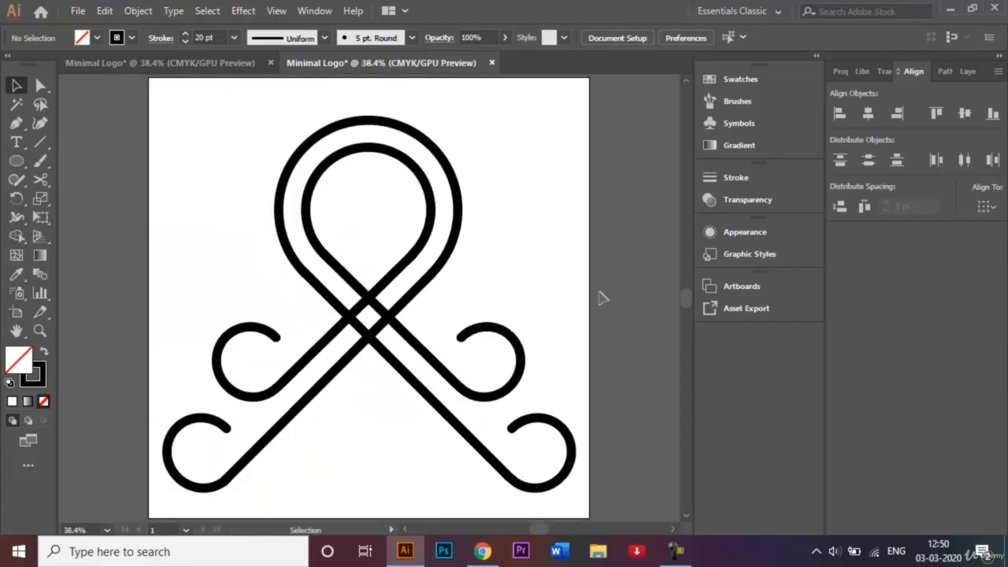
pyautogui.click(208, 59)
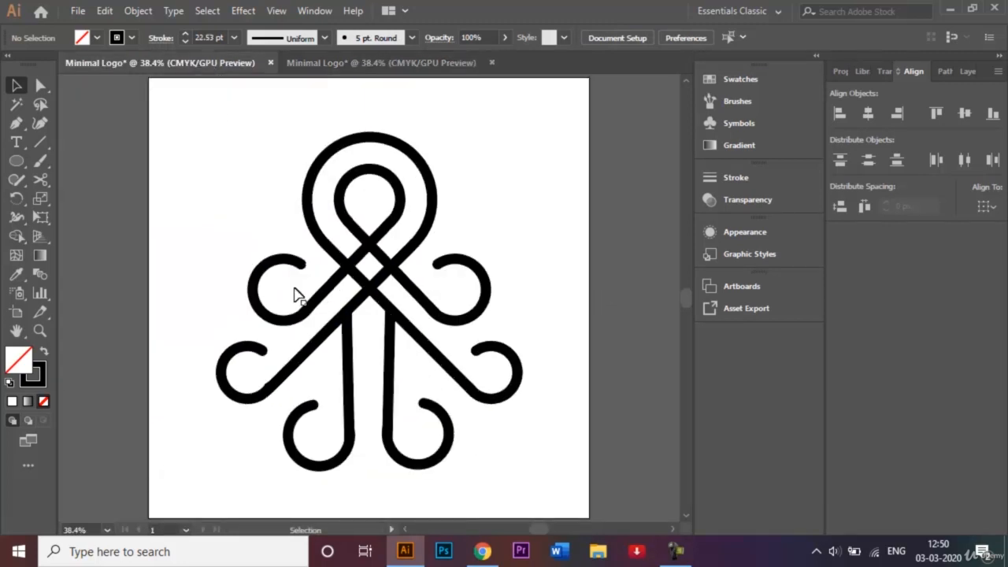
pyautogui.click(382, 66)
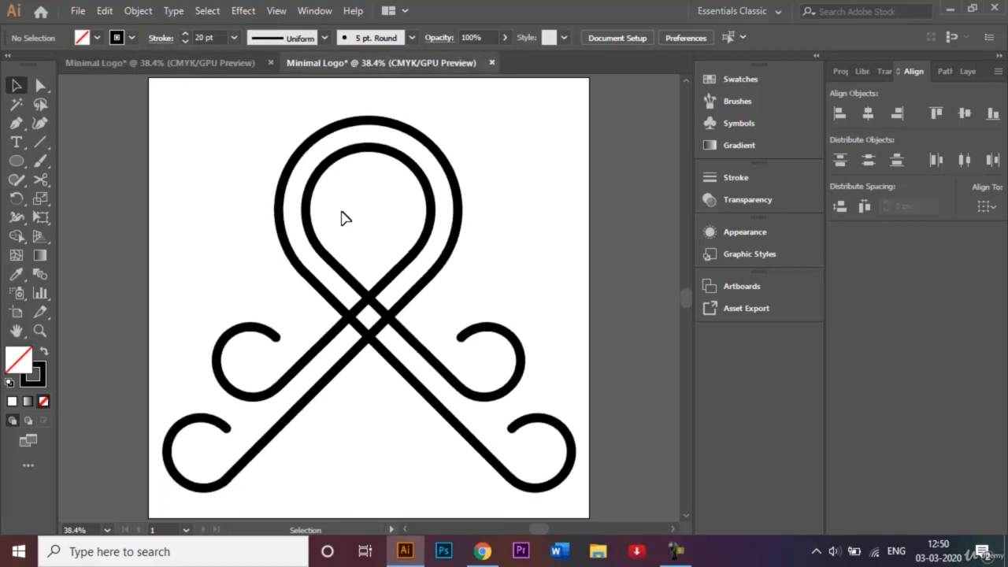
# Duplicate the inner left leg with its hook lower down, and rotate the copy until its straight part stands vertical with the hook at the bottom
pyautogui.click(319, 358)
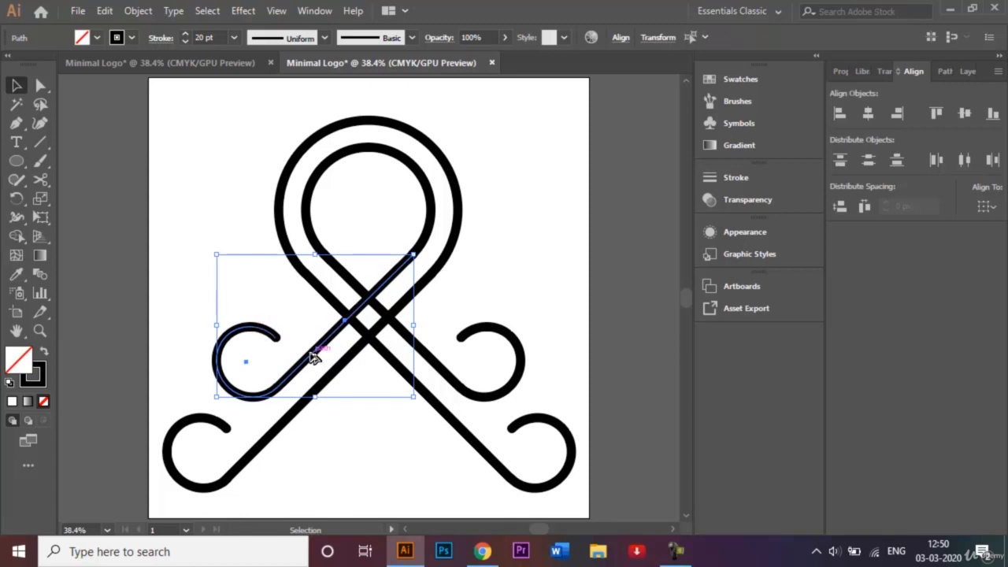
pyautogui.moveTo(312, 357); pyautogui.dragTo(331, 446)
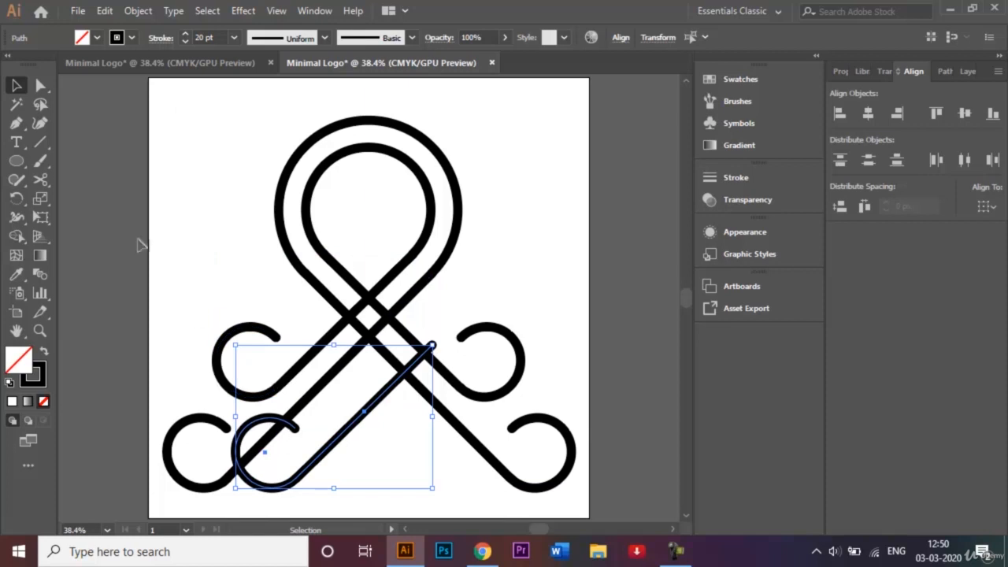
pyautogui.click(21, 198)
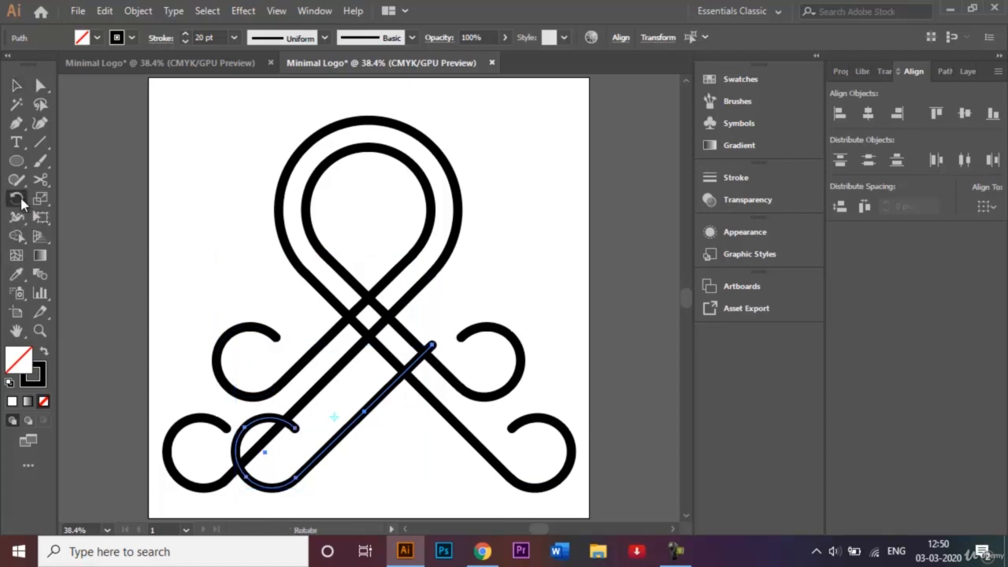
pyautogui.doubleClick(16, 197)
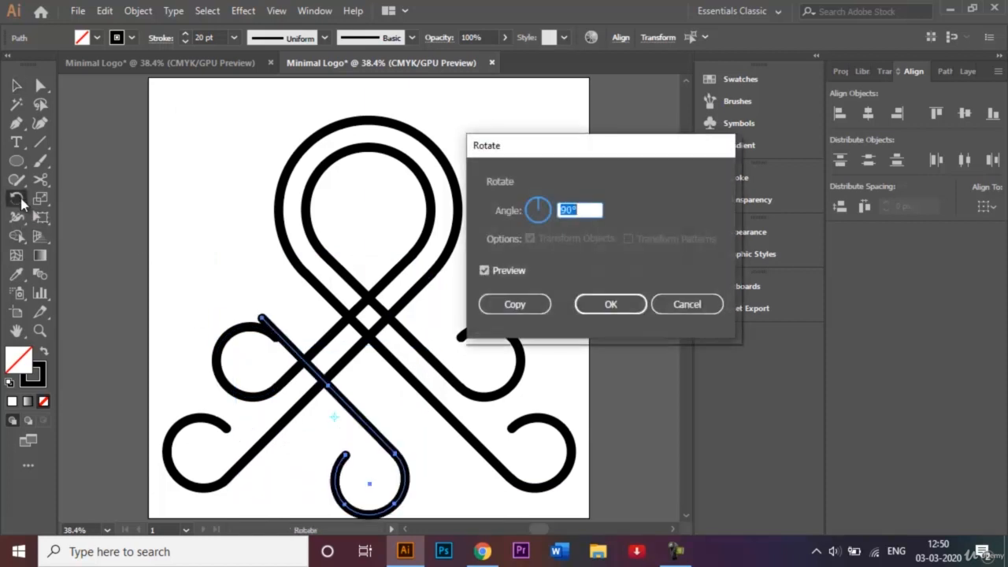
pyautogui.press('BackSpace')
pyautogui.press('Return')
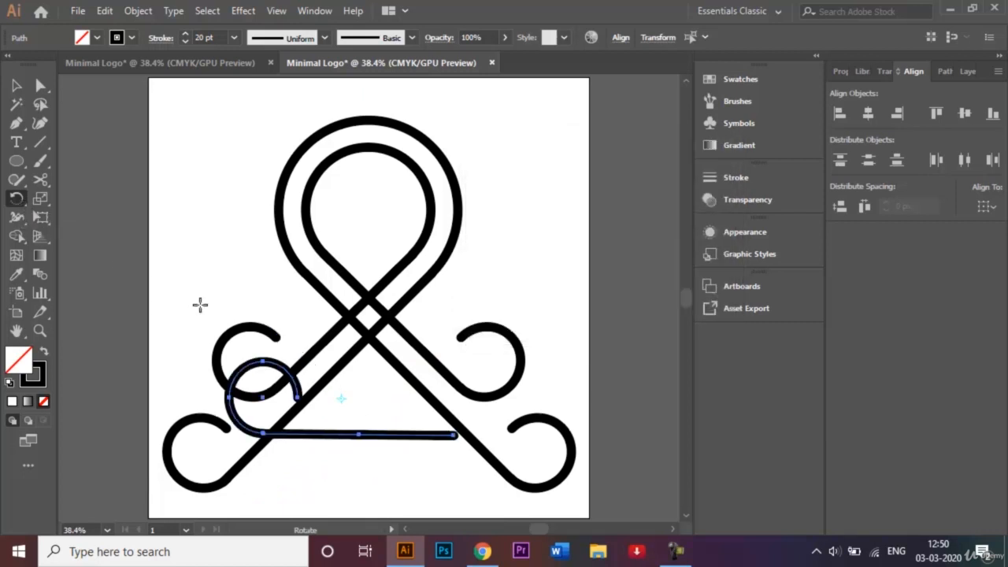
pyautogui.click(17, 85)
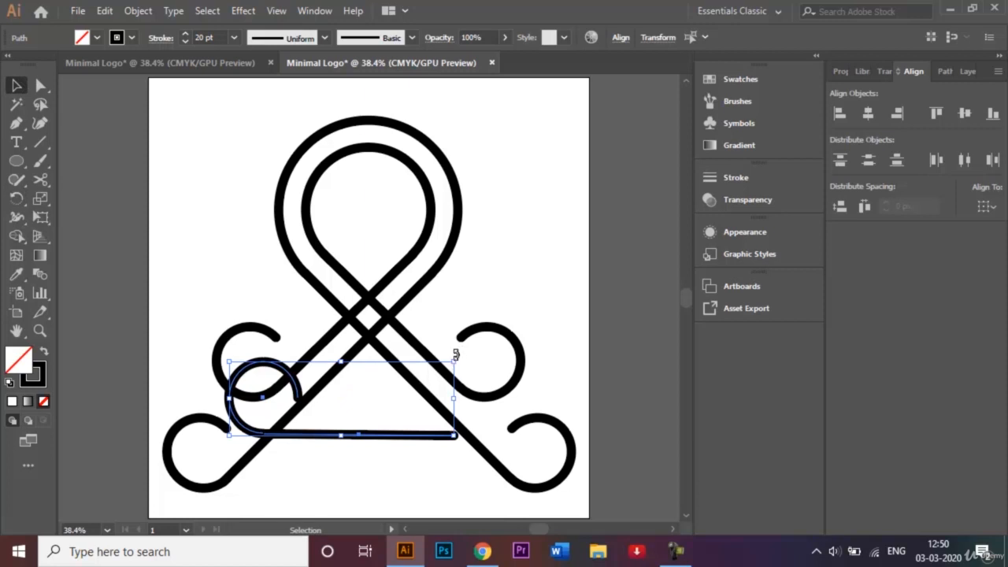
pyautogui.moveTo(455, 356); pyautogui.dragTo(289, 262)
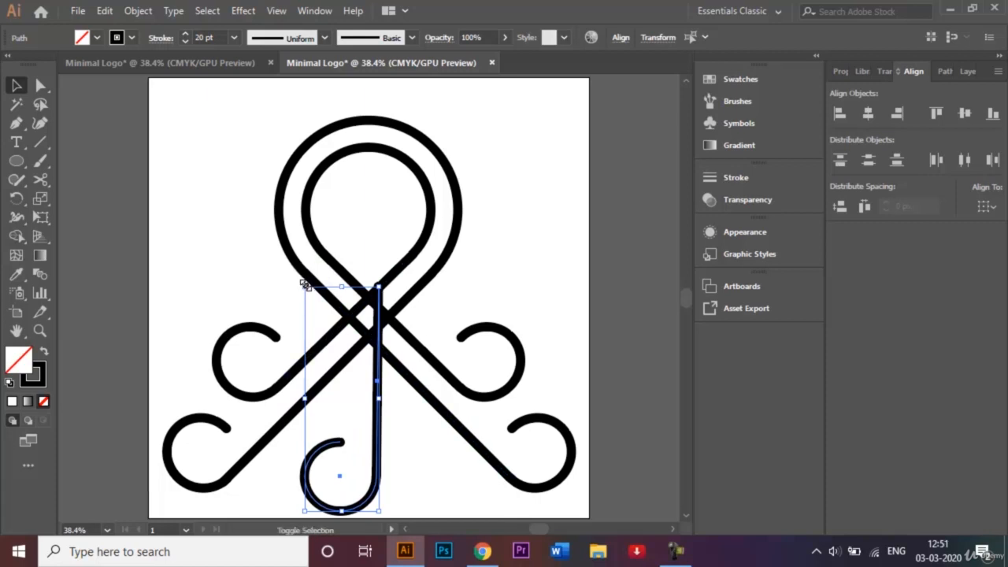
# Scale down the vertical leg with its hook, move it until its top end meets the outer left leg just below the crossing, and deselect it
pyautogui.moveTo(306, 284); pyautogui.dragTo(315, 319)
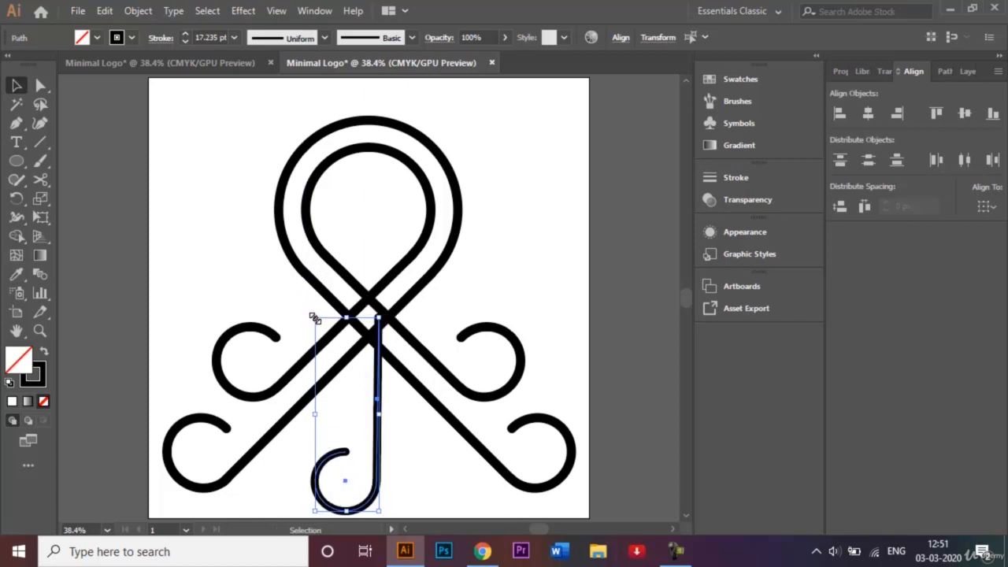
pyautogui.moveTo(314, 318); pyautogui.dragTo(324, 345)
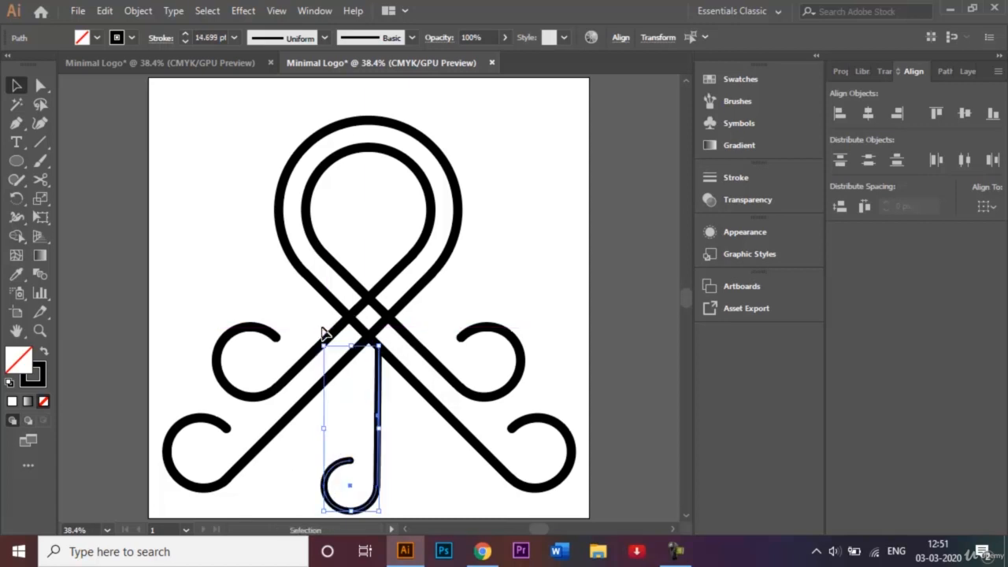
pyautogui.hotkey('shift', 'Left')
pyautogui.hotkey('shift', 'Left')
pyautogui.hotkey('shift', 'Left')
pyautogui.hotkey('shift', 'Left')
pyautogui.hotkey('shift', 'Left')
pyautogui.hotkey('shift', 'Left')
pyautogui.hotkey('shift', 'Left')
pyautogui.hotkey('shift', 'Left')
pyautogui.hotkey('shift', 'Left')
pyautogui.hotkey('shift', 'Left')
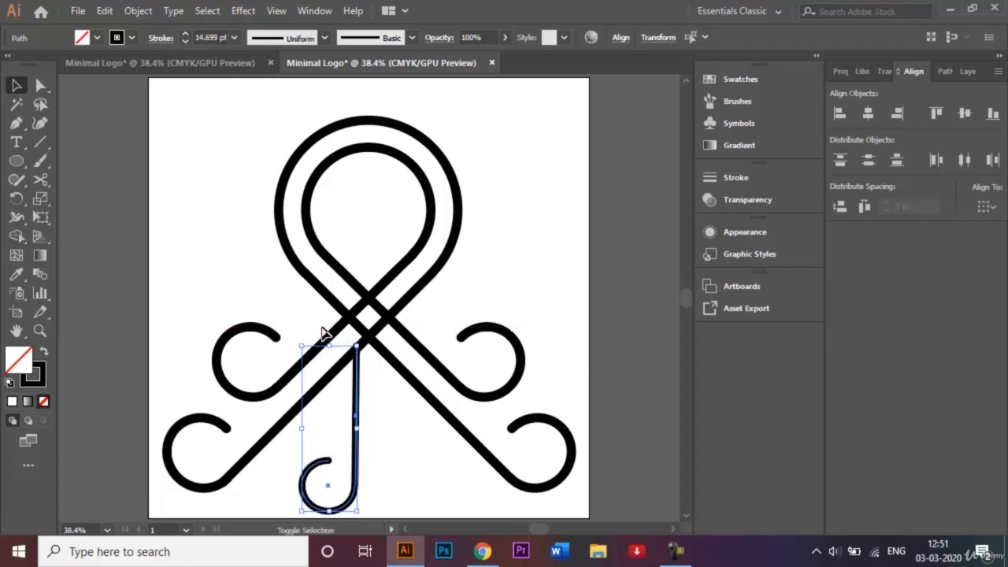
pyautogui.hotkey('shift', 'Down')
pyautogui.hotkey('shift', 'Down')
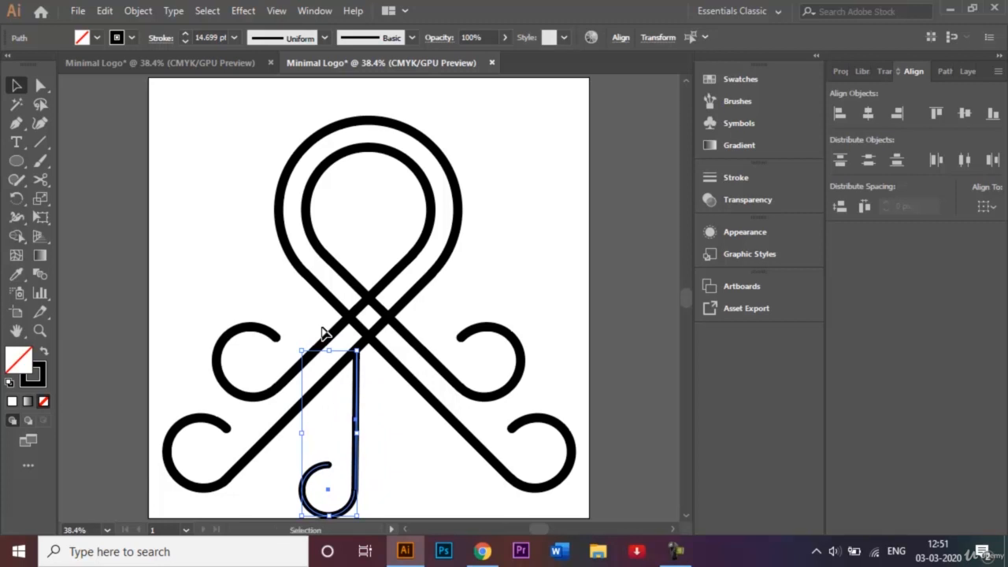
pyautogui.click(536, 276)
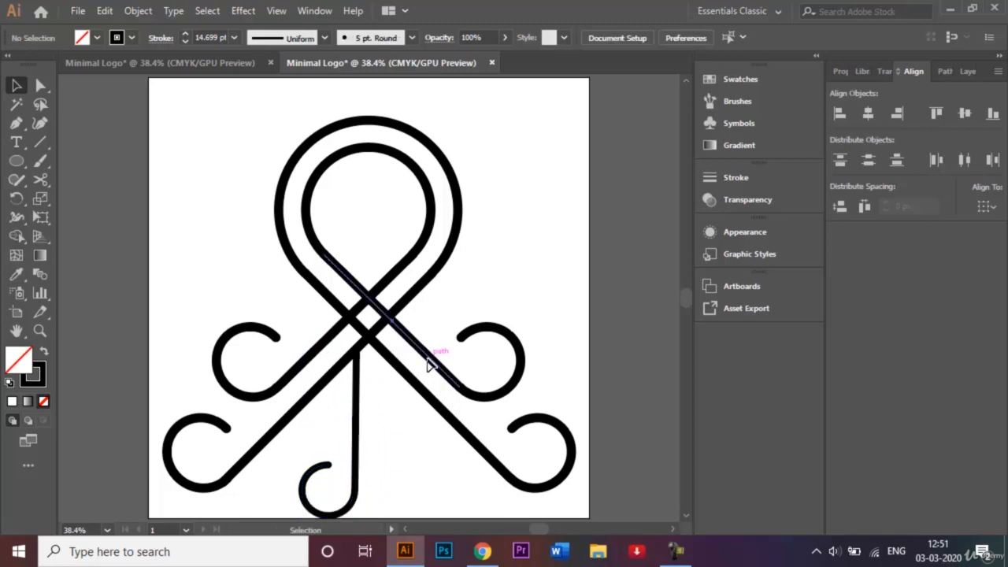
# Set the stroke weight of the vertical leg and its hook to 20 pt, and deselect them
pyautogui.click(360, 417)
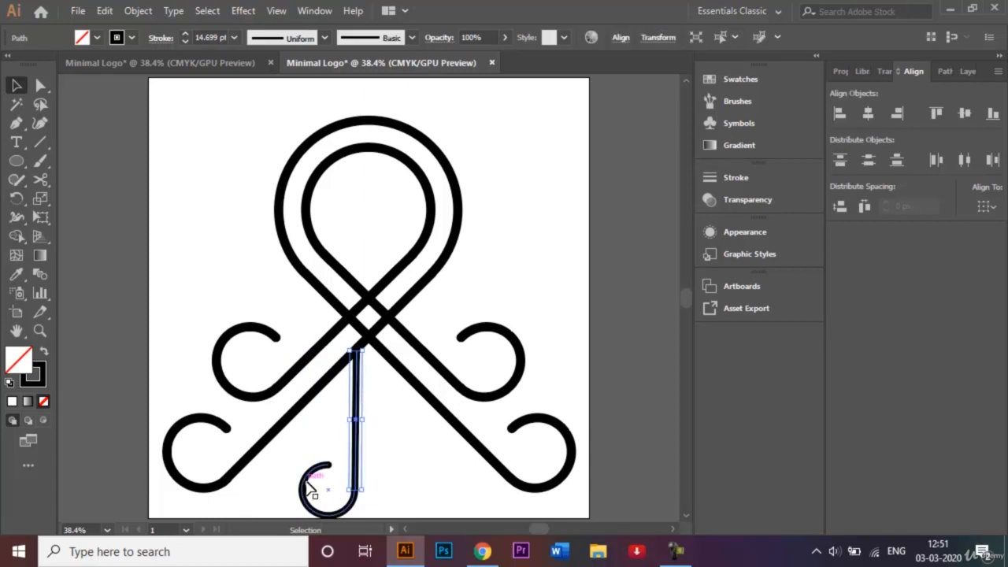
pyautogui.keyDown('shift'); pyautogui.click(318, 483); pyautogui.keyUp('shift')
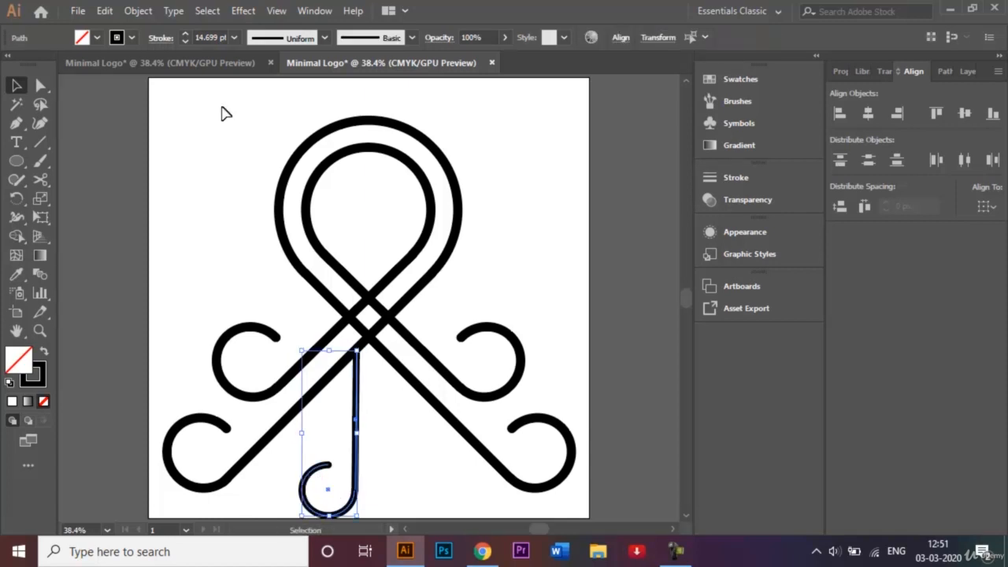
pyautogui.click(234, 37)
pyautogui.click(263, 354)
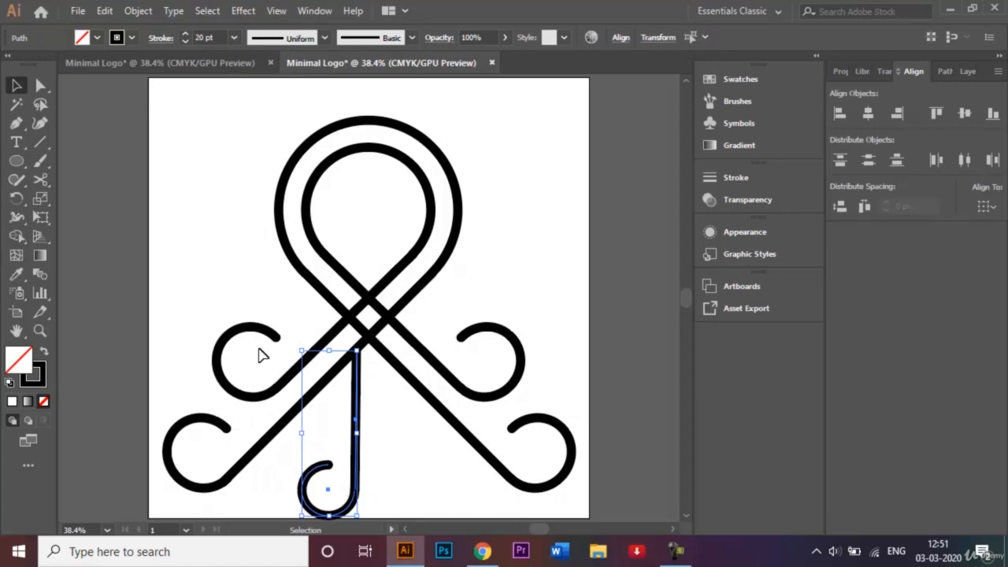
pyautogui.click(429, 478)
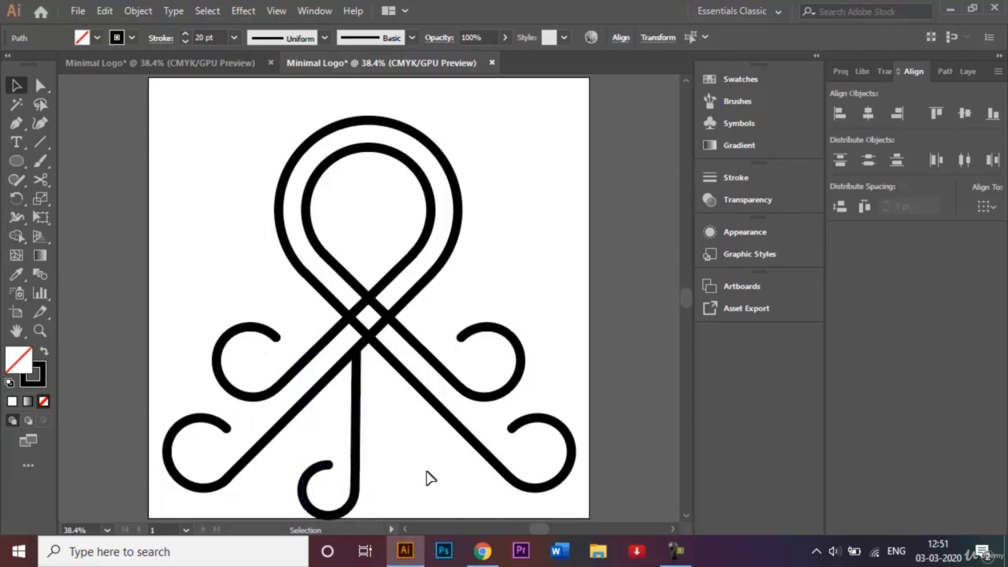
# Create a mirrored copy of the vertical leg and its hook, reflected across the vertical axis
pyautogui.click(359, 446)
pyautogui.keyDown('shift'); pyautogui.click(315, 472); pyautogui.keyUp('shift')
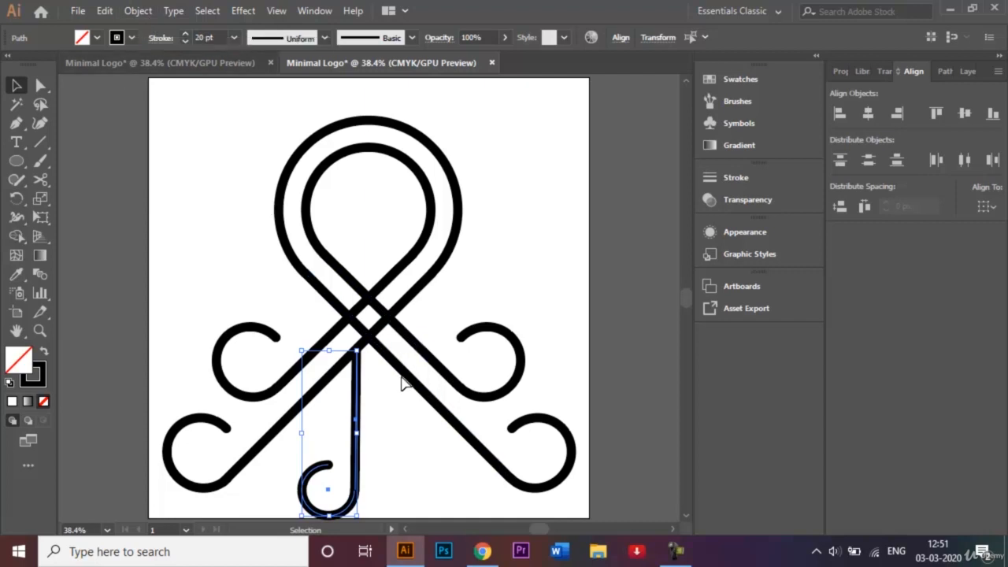
pyautogui.click(135, 11)
pyautogui.moveTo(197, 23)
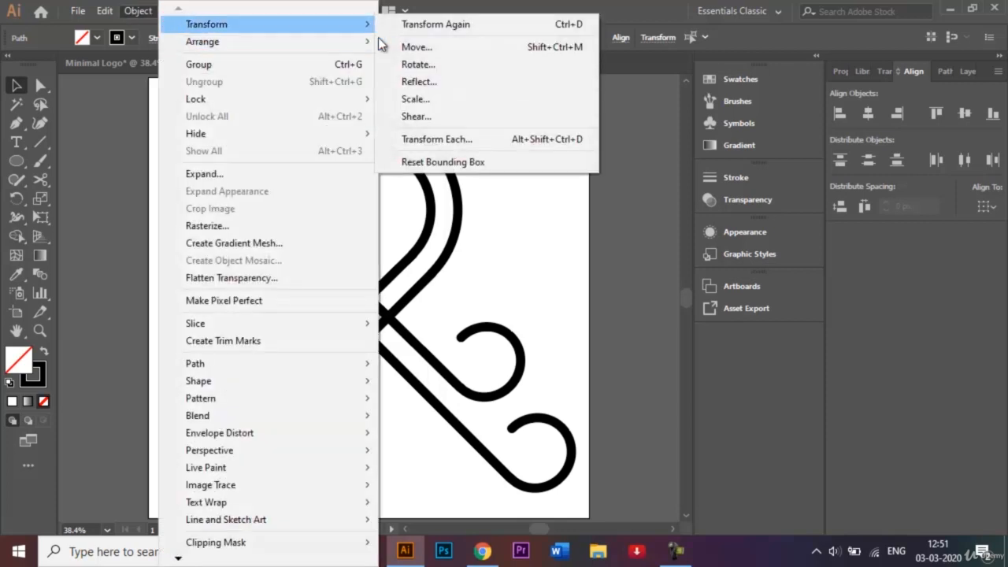
pyautogui.click(437, 81)
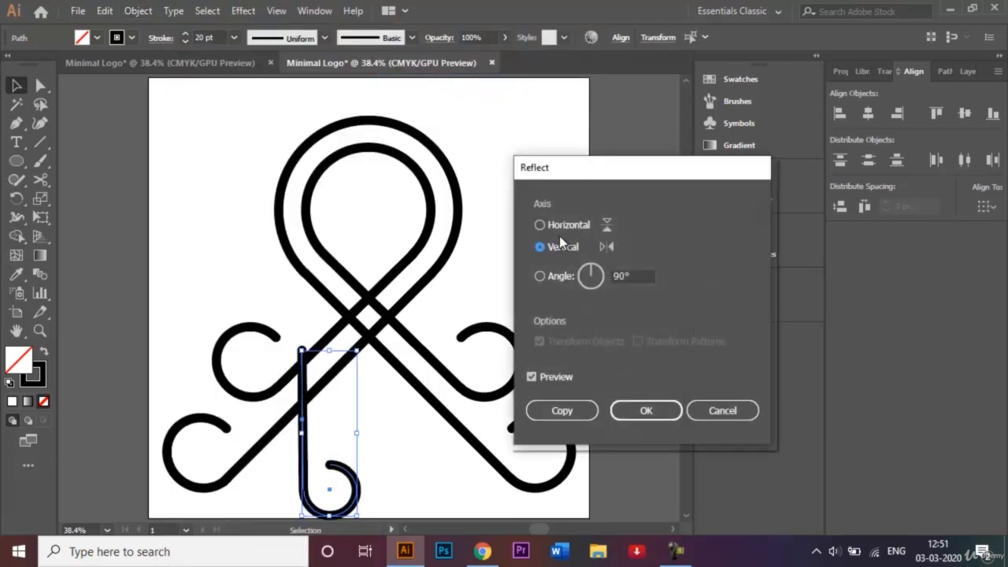
pyautogui.click(562, 410)
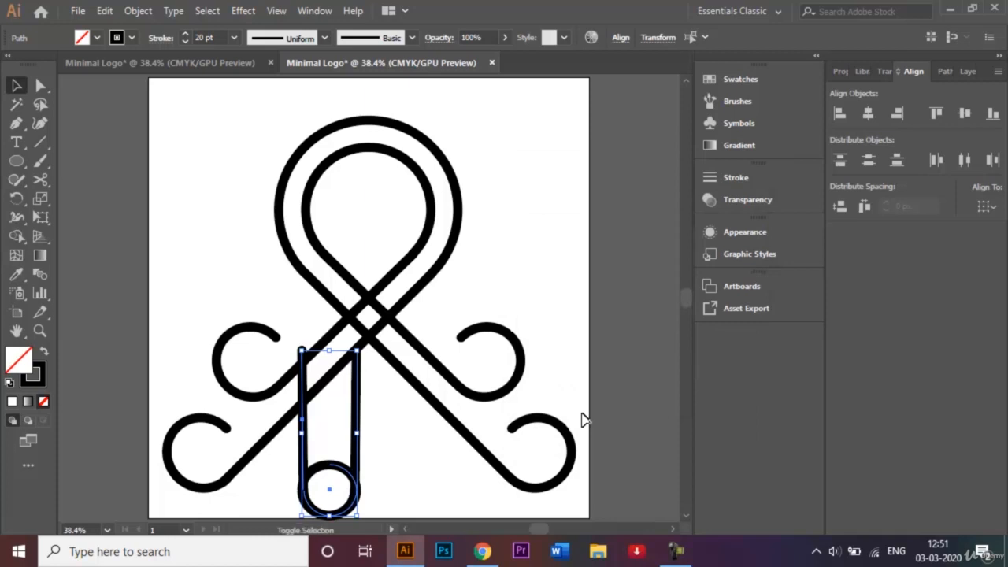
# Move the mirrored vertical leg and hook straight right until its top end meets the outer right leg just below the crossing, and deselect them
pyautogui.hotkey('shift', 'Right')
pyautogui.hotkey('shift', 'Right')
pyautogui.hotkey('shift', 'Right')
pyautogui.hotkey('shift', 'Right')
pyautogui.hotkey('shift', 'Right')
pyautogui.hotkey('shift', 'Right')
pyautogui.hotkey('shift', 'Right')
pyautogui.hotkey('shift', 'Right')
pyautogui.hotkey('shift', 'Right')
pyautogui.hotkey('shift', 'Right')
pyautogui.hotkey('shift', 'Right')
pyautogui.hotkey('shift', 'Right')
pyautogui.hotkey('shift', 'Right')
pyautogui.hotkey('shift', 'Right')
pyautogui.hotkey('shift', 'Right')
pyautogui.hotkey('shift', 'Right')
pyautogui.hotkey('shift', 'Right')
pyautogui.hotkey('shift', 'Right')
pyautogui.hotkey('shift', 'Right')
pyautogui.hotkey('shift', 'Right')
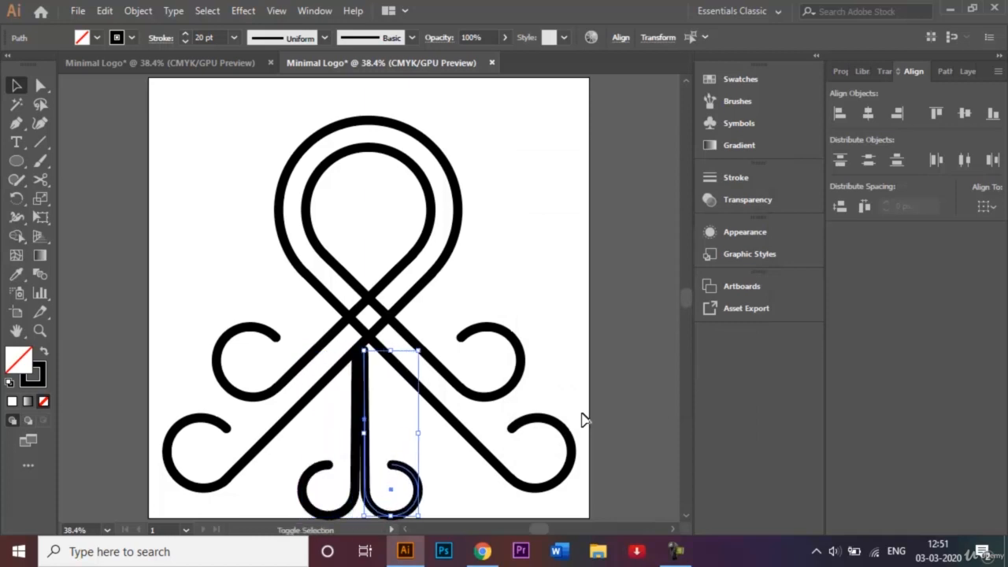
pyautogui.hotkey('shift', 'Right')
pyautogui.hotkey('shift', 'Right')
pyautogui.hotkey('shift', 'Right')
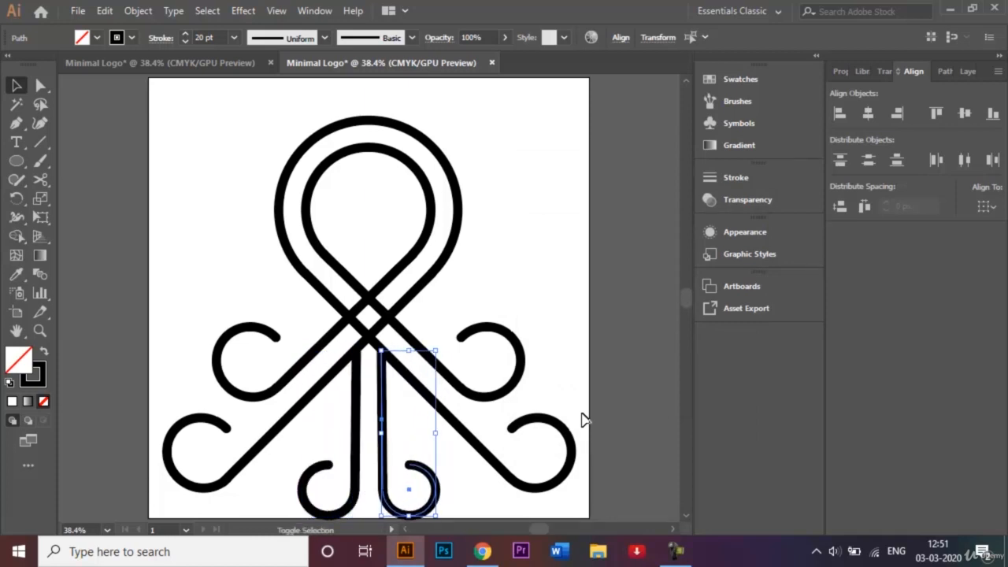
pyautogui.click(498, 312)
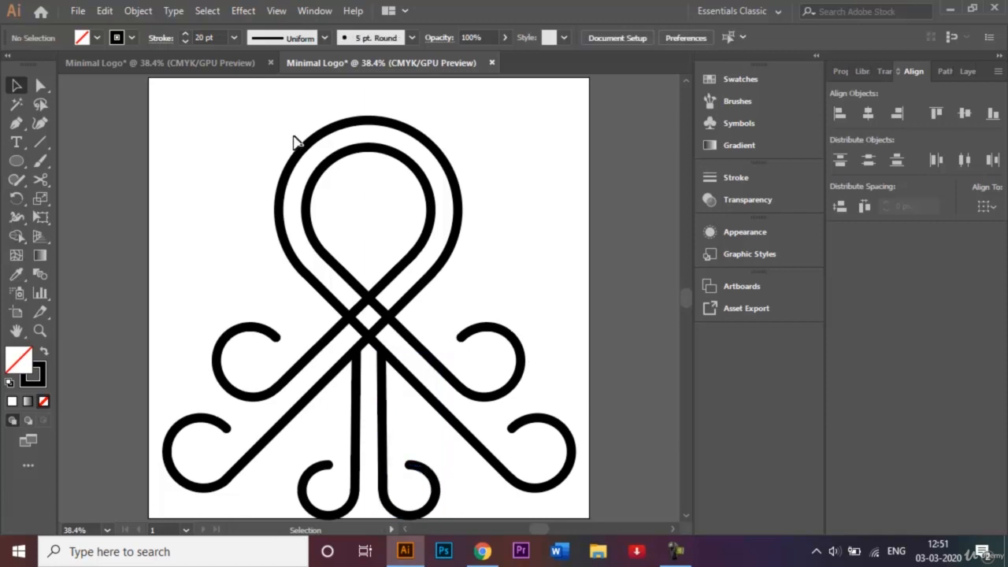
pyautogui.moveTo(254, 111); pyautogui.dragTo(526, 489)
pyautogui.press('Up')
pyautogui.press('Up')
pyautogui.press('Up')
pyautogui.press('Up')
pyautogui.press('Up')
pyautogui.press('Up')
pyautogui.press('Up')
pyautogui.press('Up')
pyautogui.press('Up')
pyautogui.press('Up')
pyautogui.press('Up')
pyautogui.press('Up')
pyautogui.press('Up')
pyautogui.press('Up')
pyautogui.press('Up')
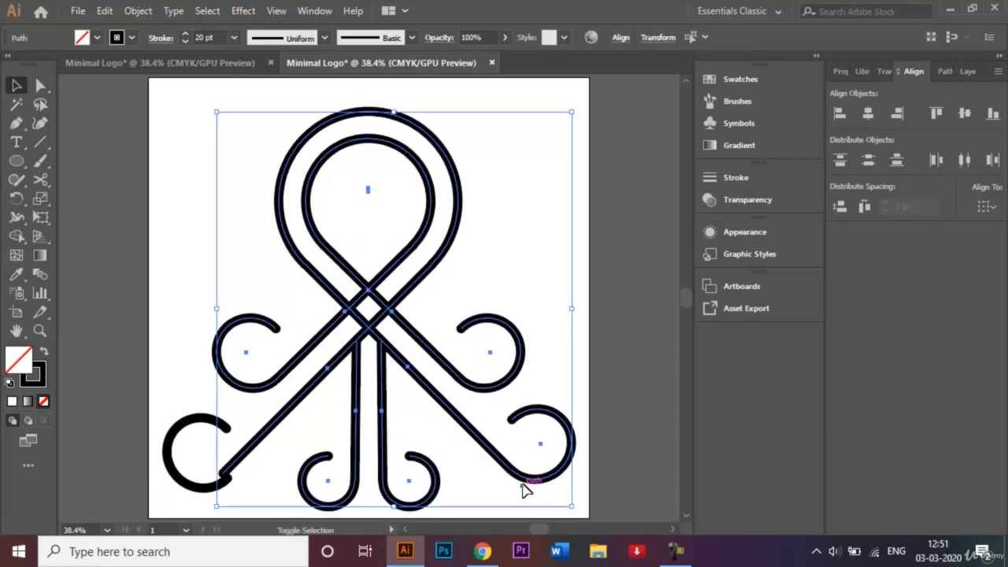
pyautogui.hotkey('ctrl', 'z')
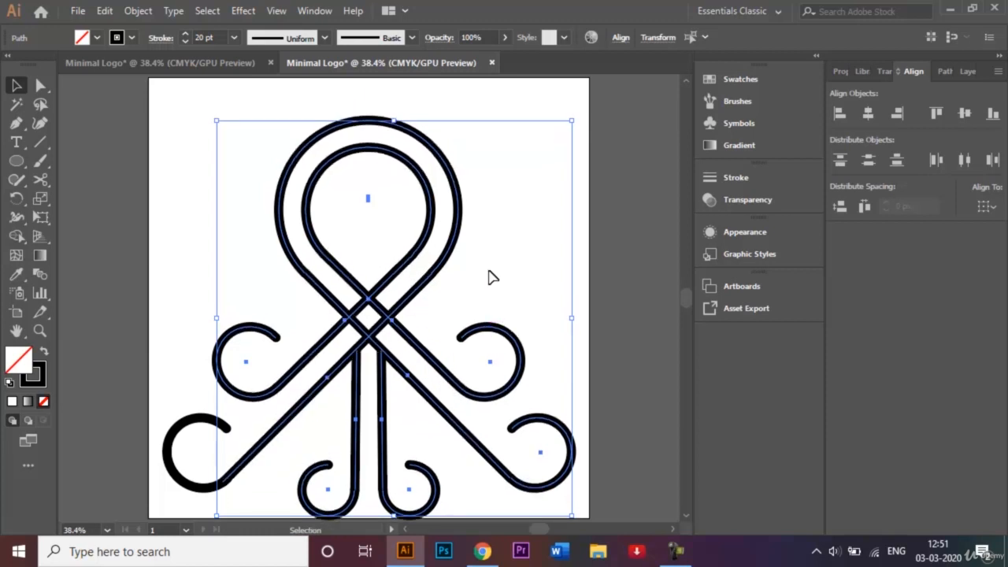
pyautogui.click(511, 253)
# Select the entire logo, move it straight up until it sits roughly centred vertically on the artboard, and deselect it
pyautogui.moveTo(158, 87); pyautogui.dragTo(567, 517)
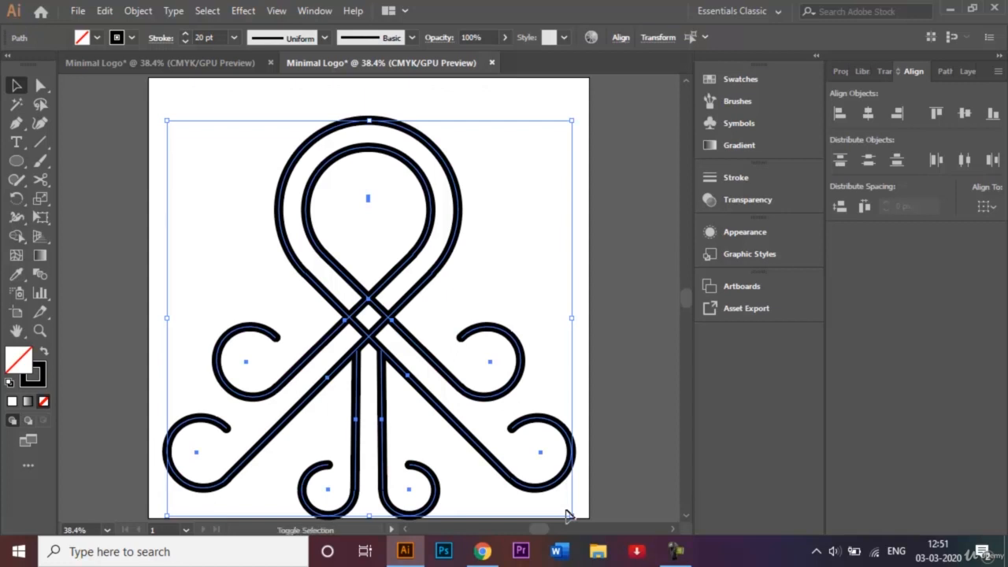
pyautogui.hotkey('shift', 'Up')
pyautogui.hotkey('shift', 'Up')
pyautogui.hotkey('shift', 'Up')
pyautogui.hotkey('shift', 'Up')
pyautogui.hotkey('shift', 'Up')
pyautogui.hotkey('shift', 'Up')
pyautogui.hotkey('shift', 'Up')
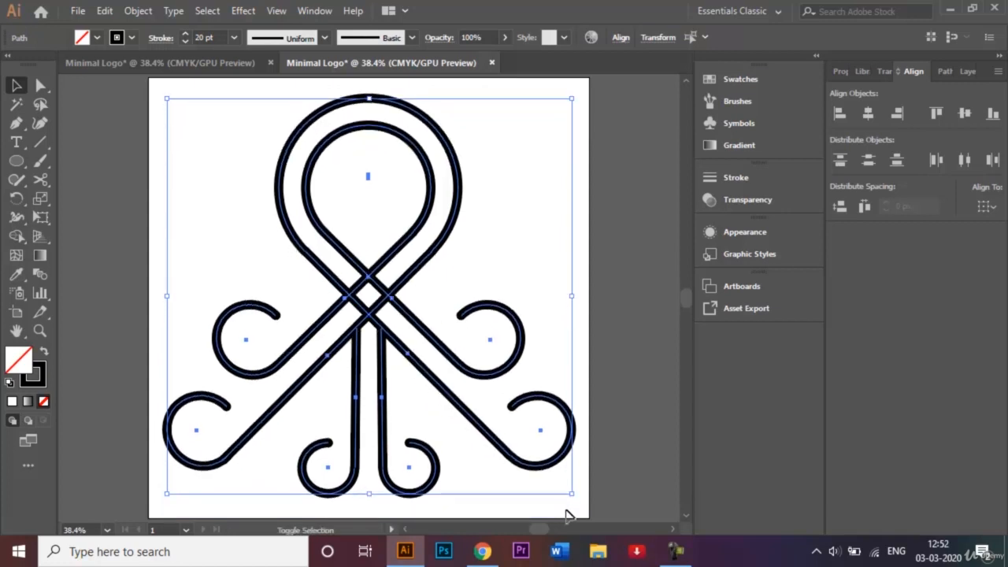
pyautogui.click(607, 375)
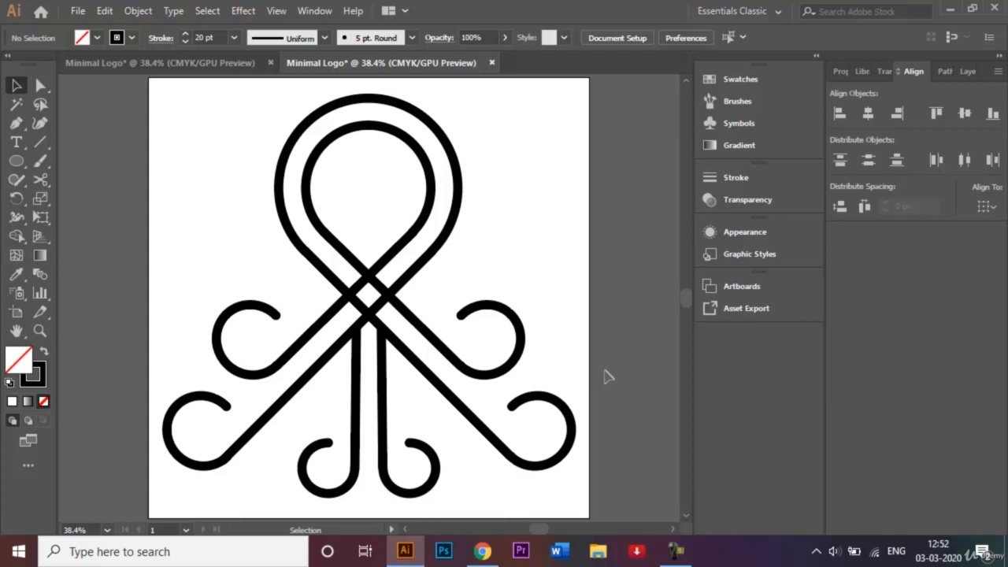
# Save the drawing in the Udemy folder as an Adobe Illustrator file named Minimal Logo.ai
pyautogui.click(78, 11)
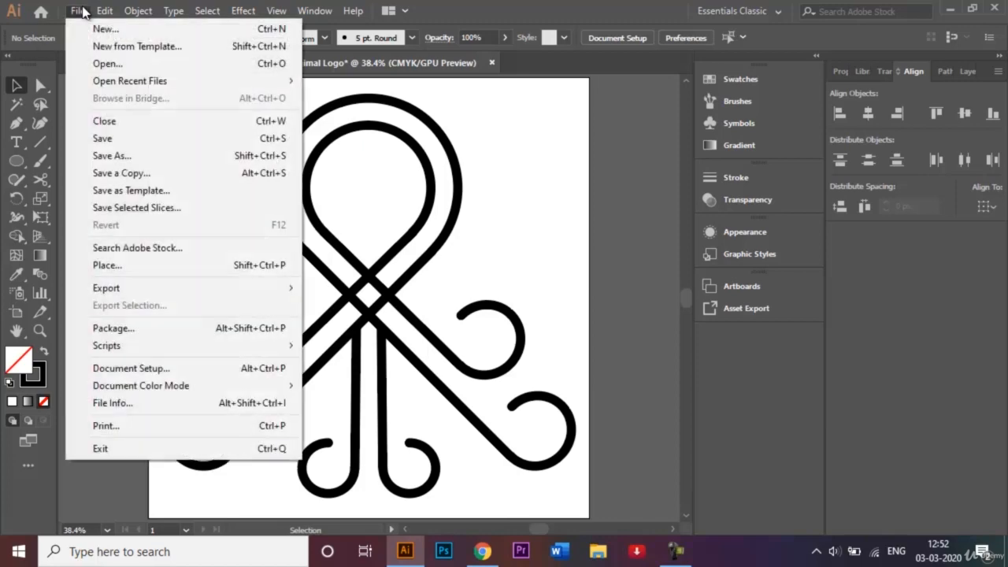
pyautogui.click(111, 156)
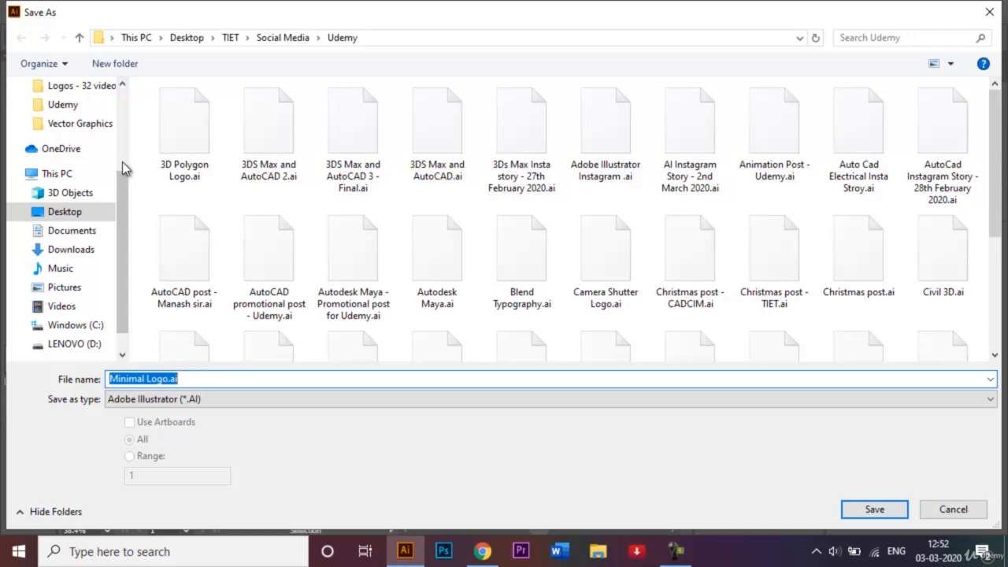
pyautogui.click(872, 512)
pyautogui.click(596, 502)
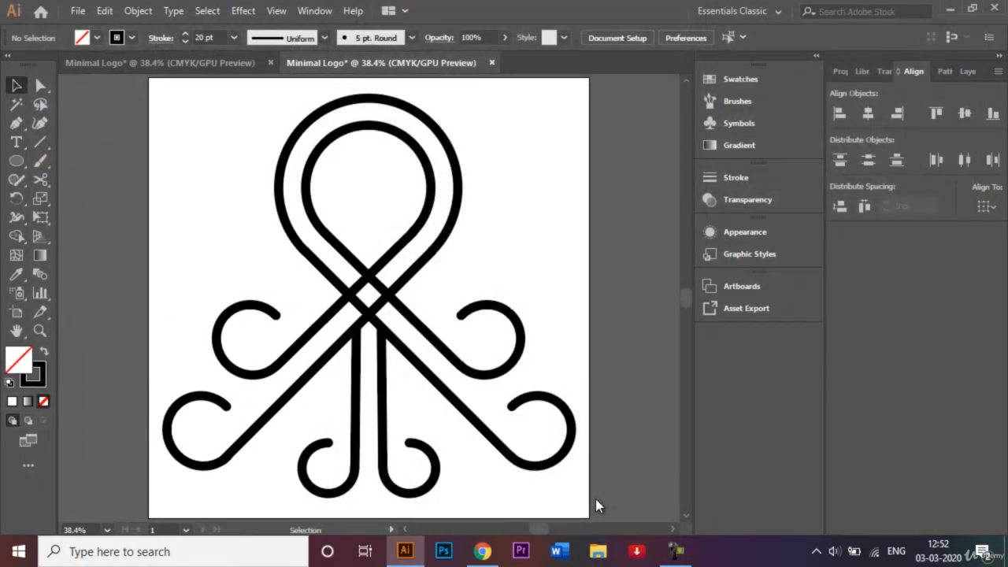